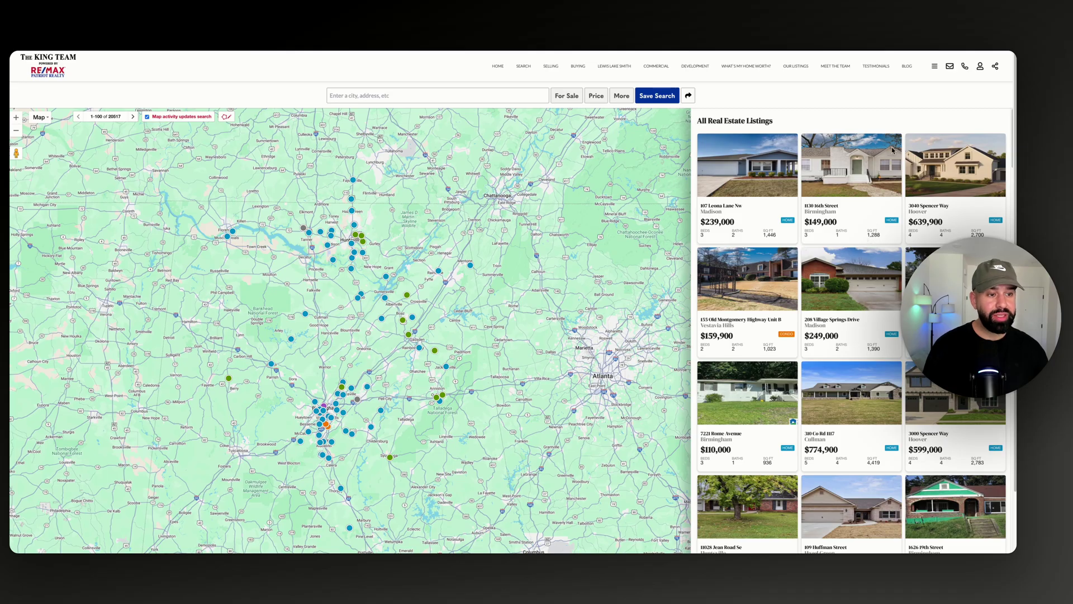
# Step: Look over the full listings results and pan the map to refresh the properties for the visible area
pyautogui.scroll(-5, 906, 162)
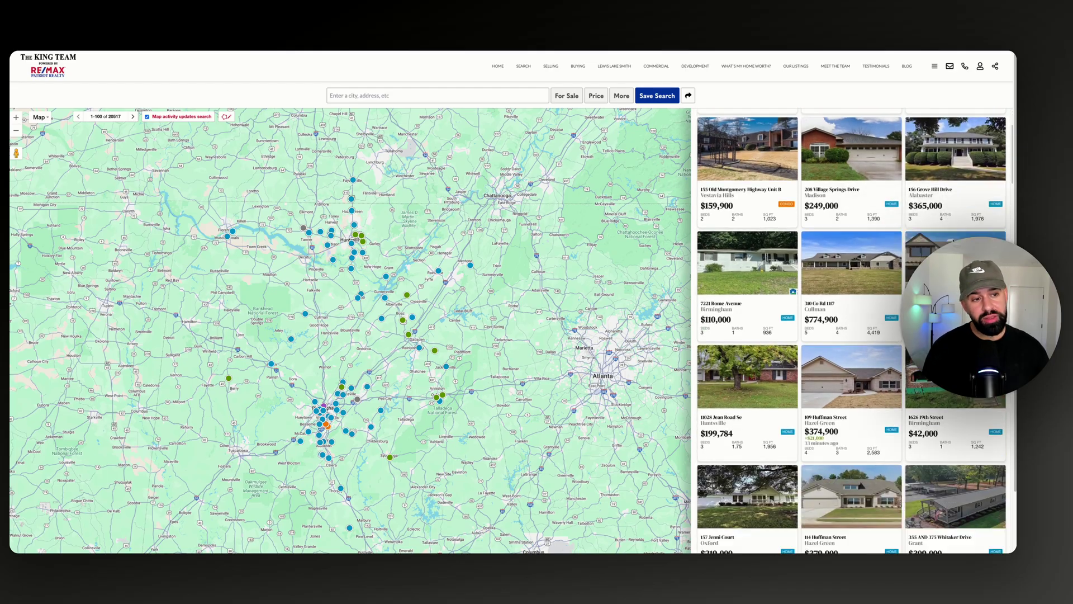
pyautogui.scroll(5, 909, 233)
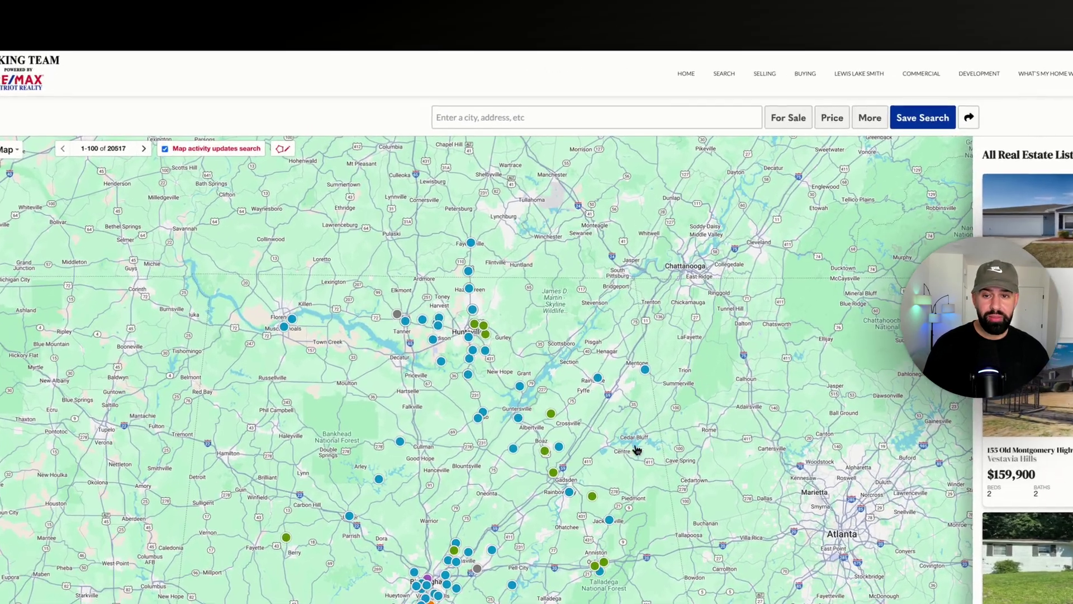
pyautogui.moveTo(433, 268); pyautogui.dragTo(417, 212)
pyautogui.moveTo(572, 292); pyautogui.dragTo(548, 392)
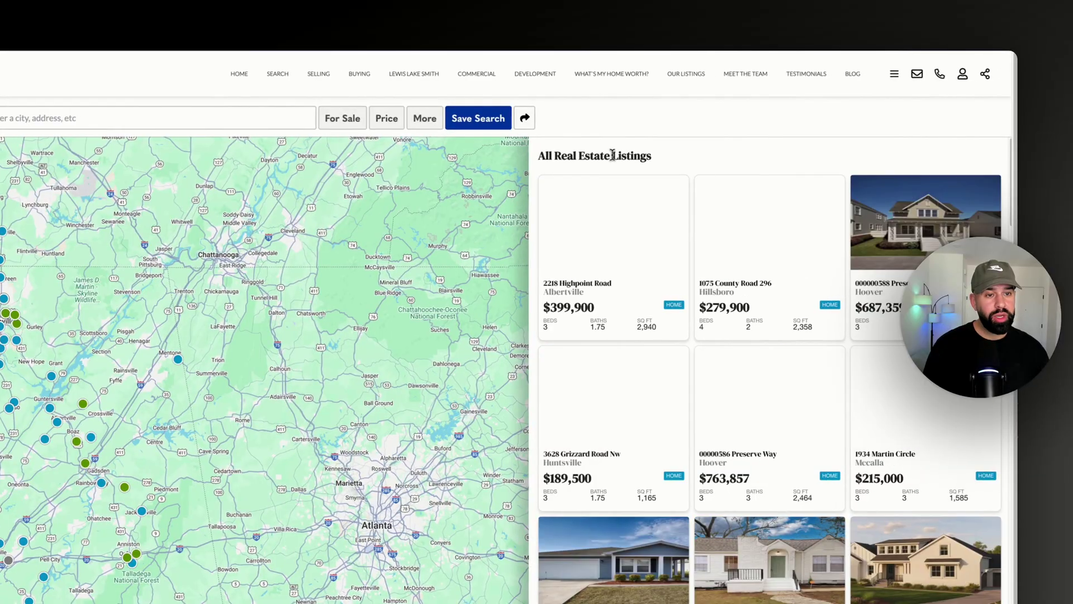
pyautogui.doubleClick(629, 155)
pyautogui.click(703, 157)
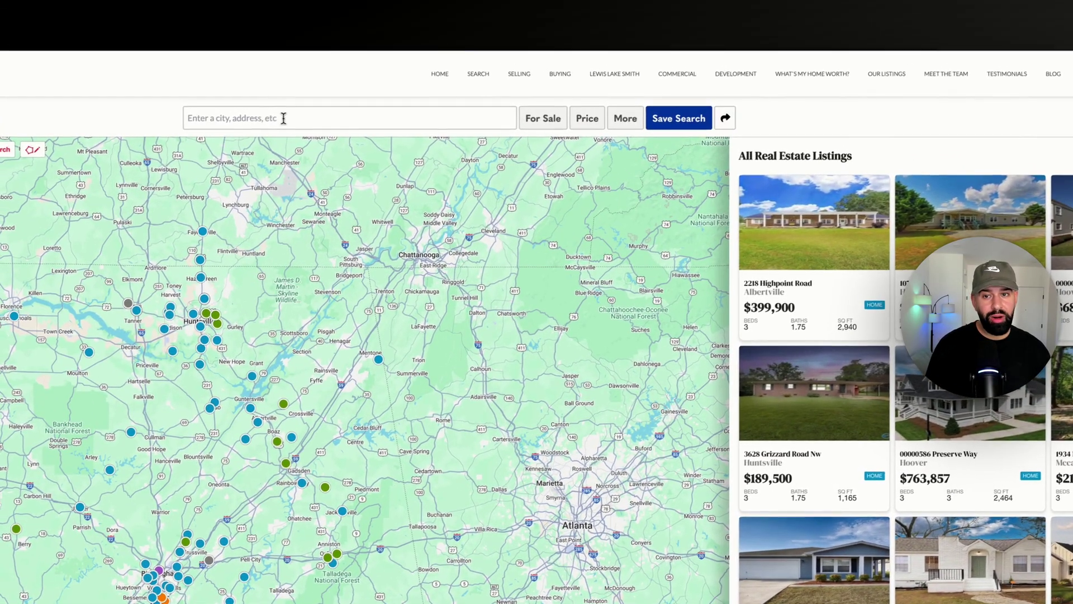
# Step: Browse the suggested counties, regions and cities, and filter the listings to the Smith Lake region
pyautogui.click(283, 116)
pyautogui.scroll(-15, 410, 218)
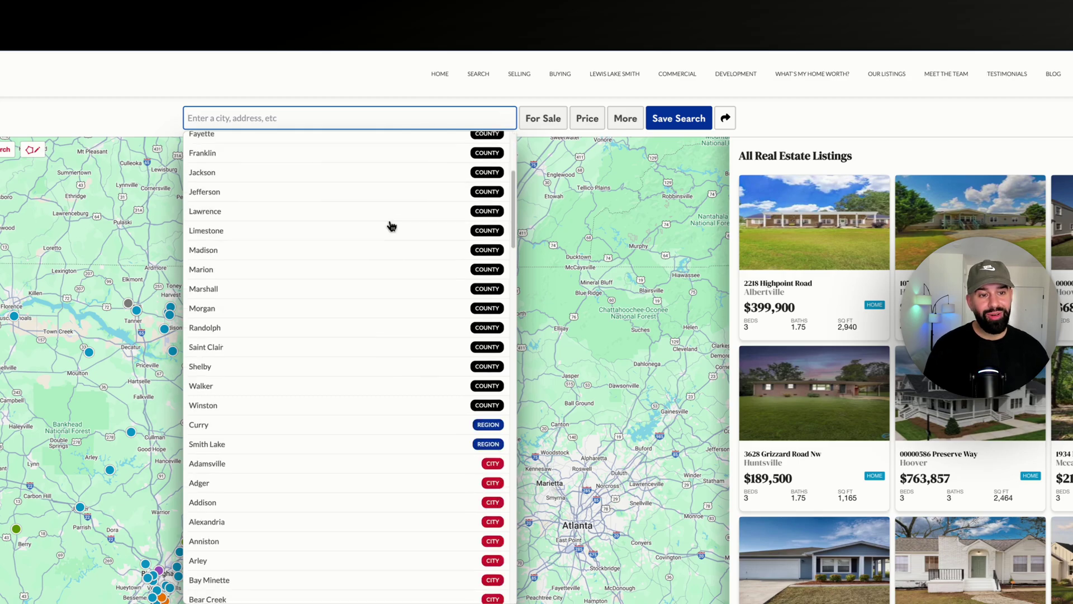
pyautogui.scroll(5, 447, 182)
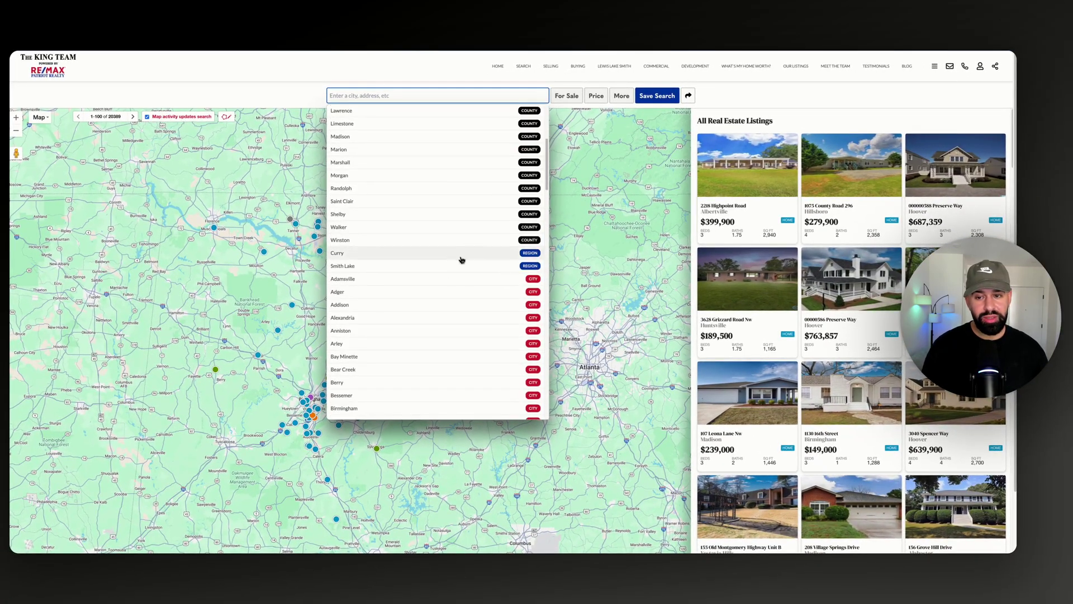
pyautogui.scroll(-3, 442, 274)
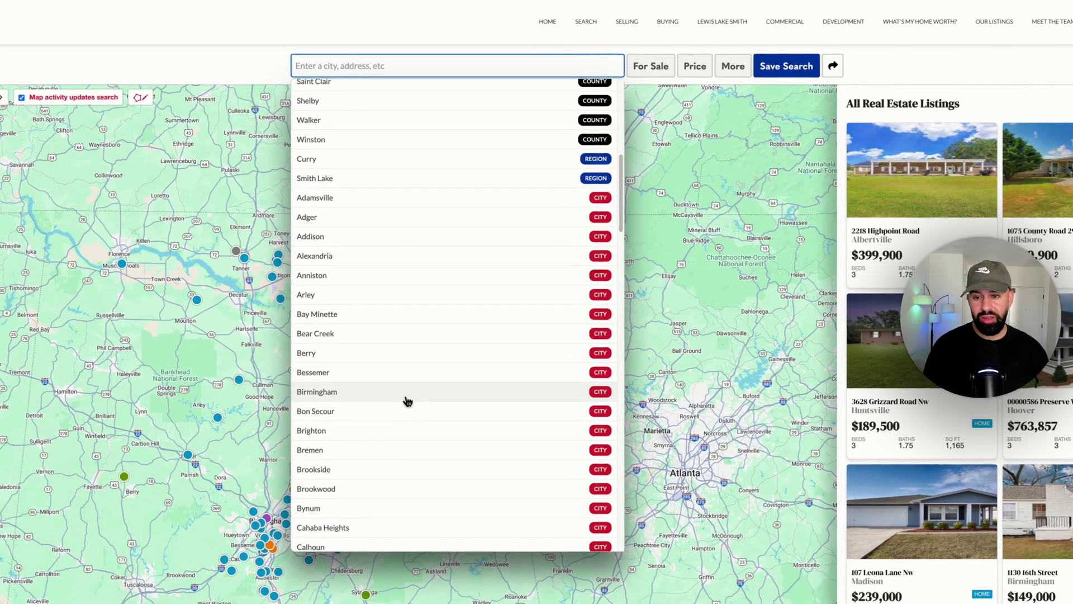
pyautogui.click(402, 178)
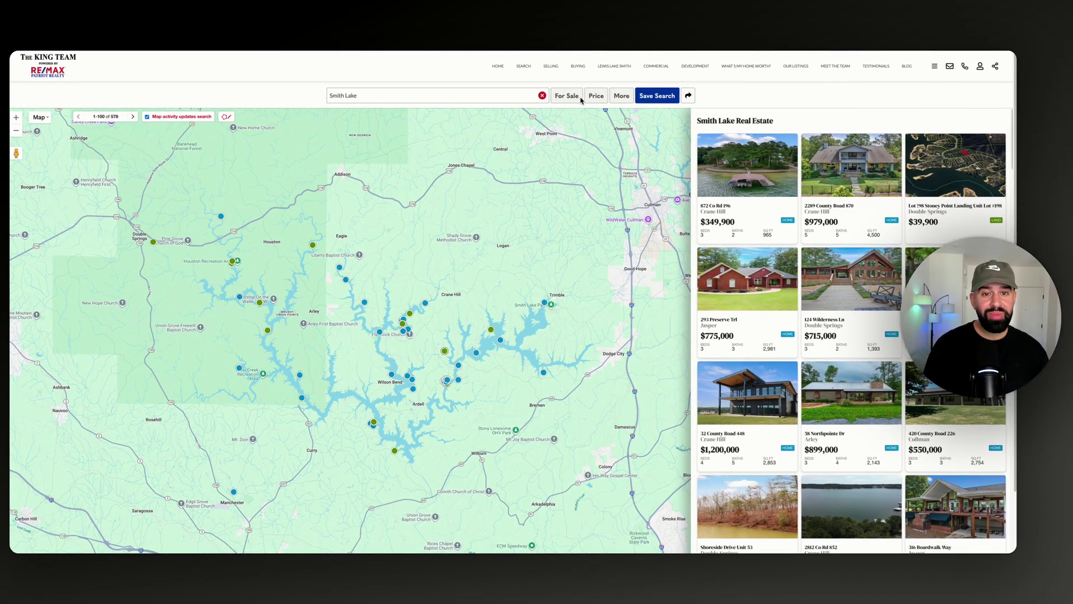
# Step: Limit the Smith Lake listings to a maximum price of $800,000
pyautogui.click(588, 96)
pyautogui.click(439, 172)
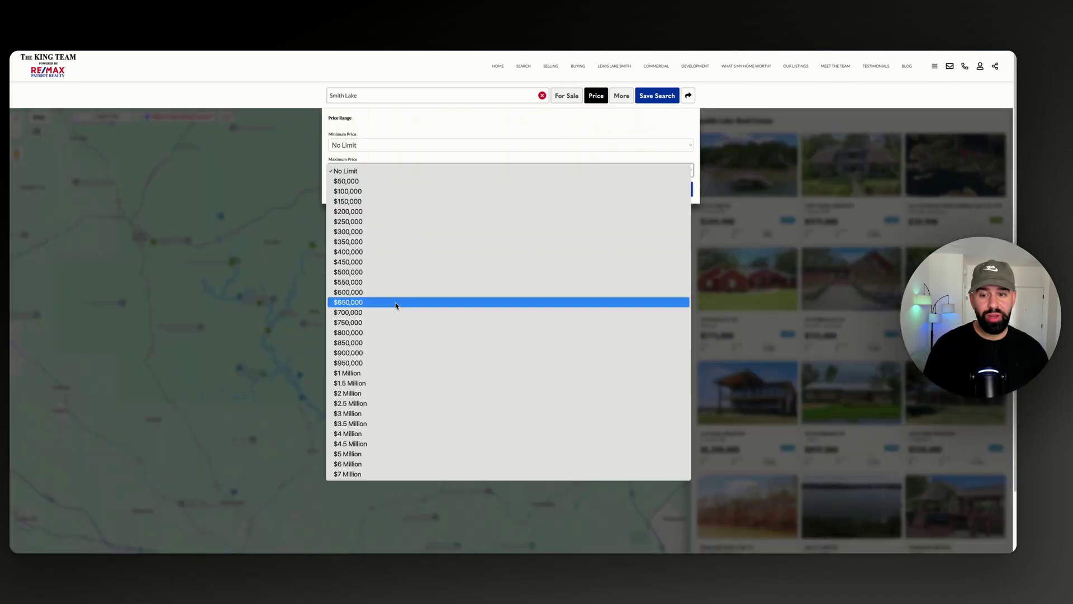
pyautogui.click(371, 334)
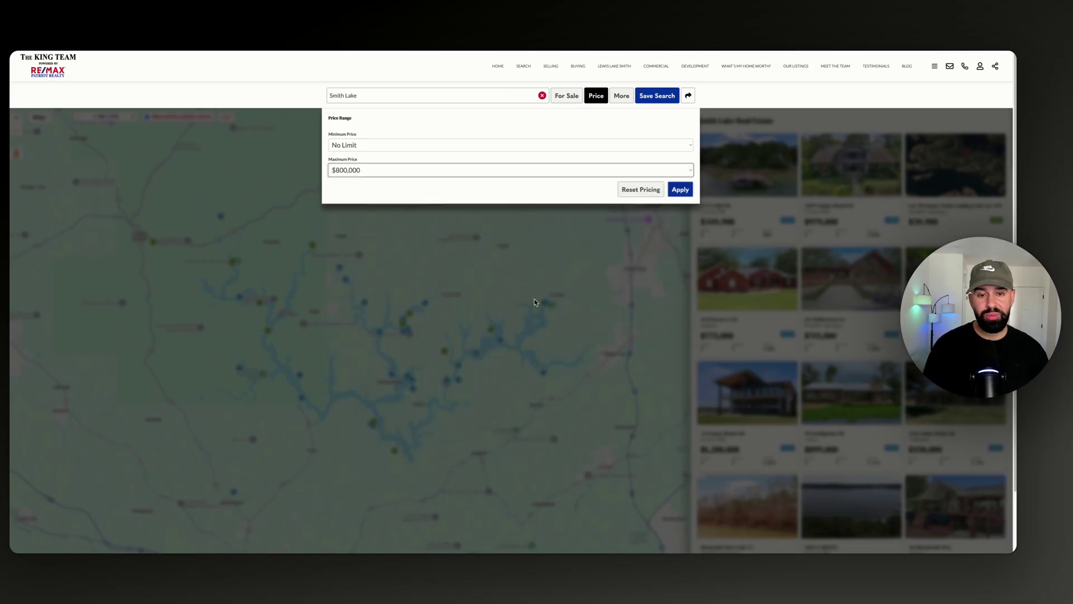
pyautogui.click(691, 191)
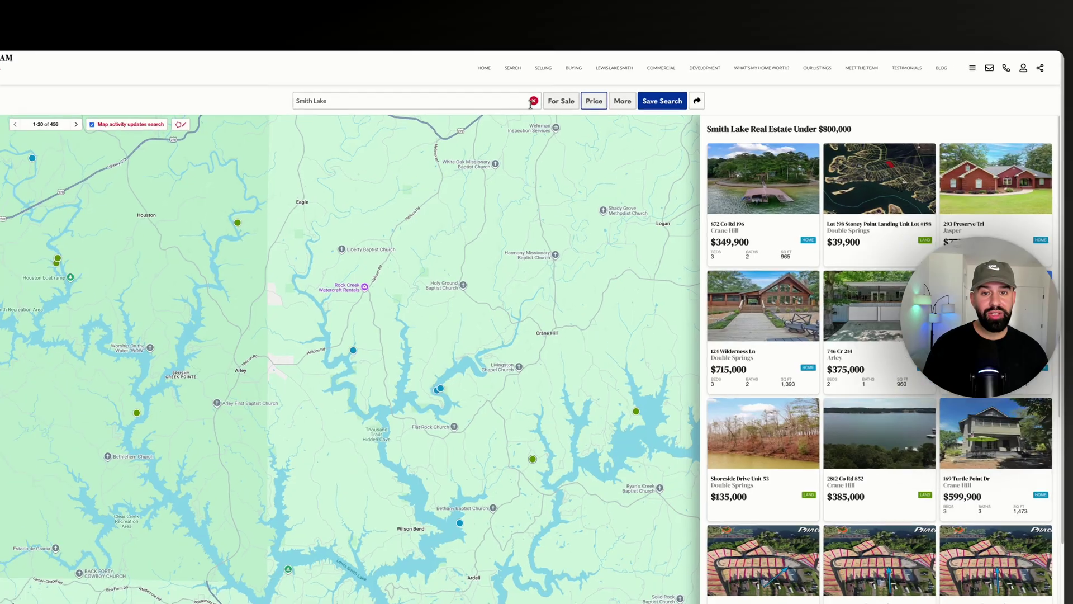
# Step: Clear the Smith Lake location and look through the suggested counties, regions and cities in the location search
pyautogui.click(542, 95)
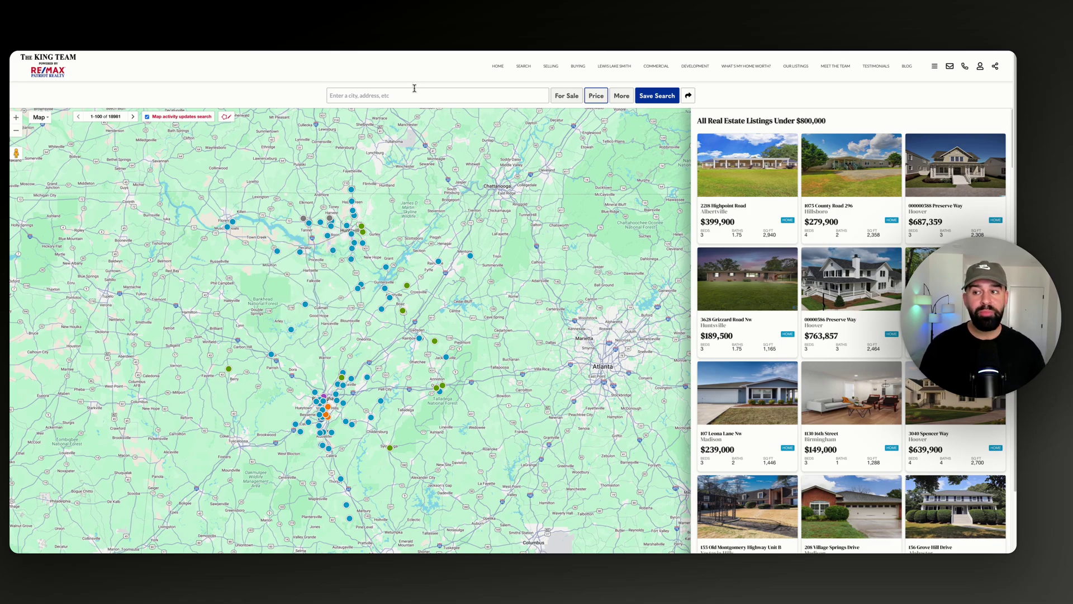
pyautogui.click(415, 92)
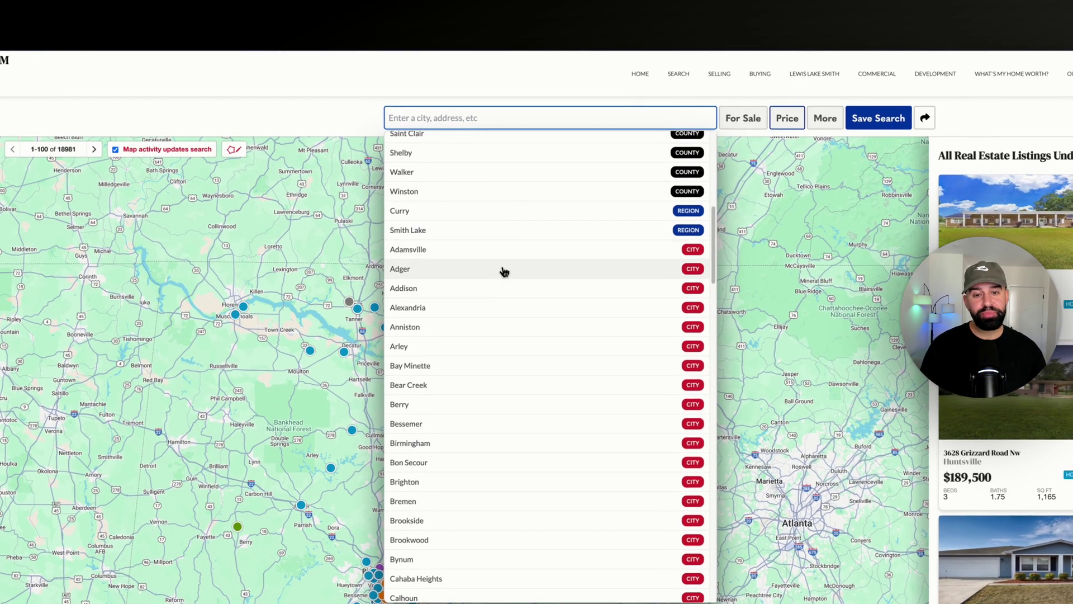
pyautogui.scroll(-3, 405, 197)
pyautogui.scroll(5, 442, 212)
pyautogui.scroll(5, 577, 282)
pyautogui.scroll(-3, 637, 370)
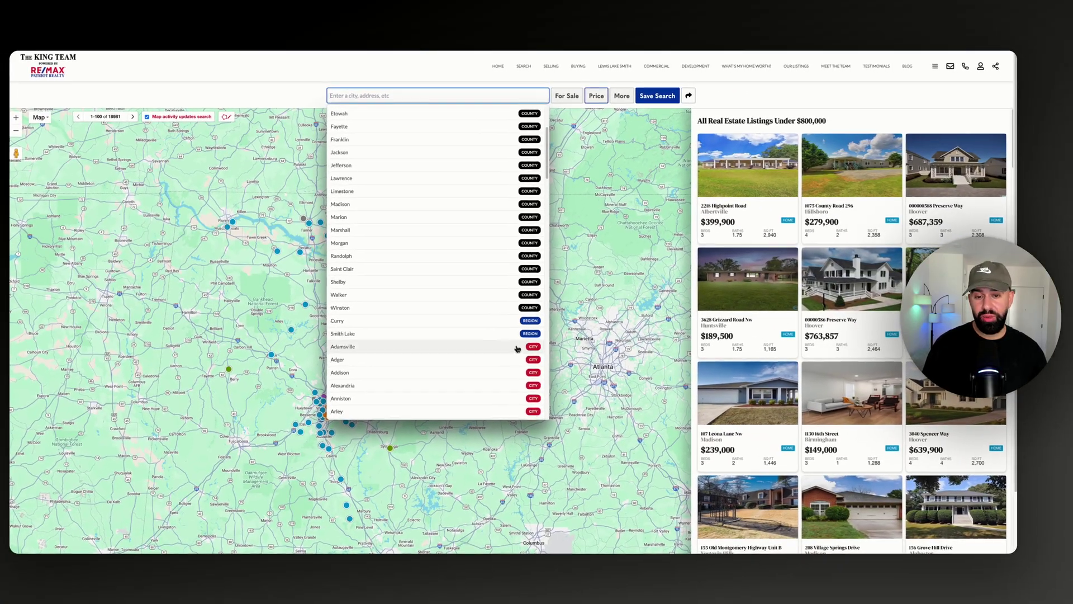
pyautogui.scroll(-4, 518, 348)
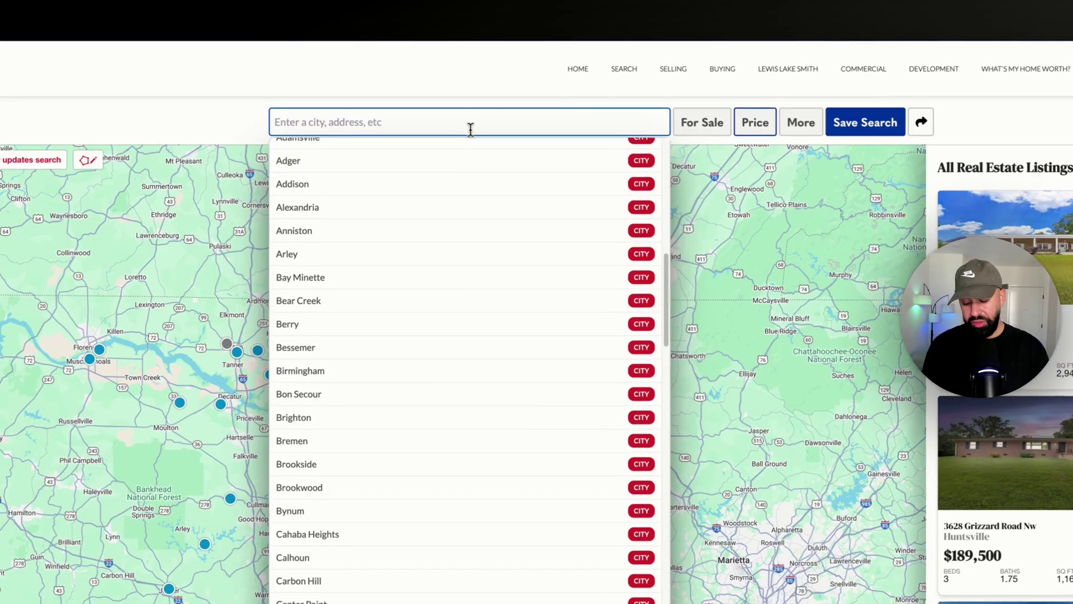
# Step: Search for addresses matching "34", choose the second suggested property in Jasper and view its listing details
pyautogui.write('34')
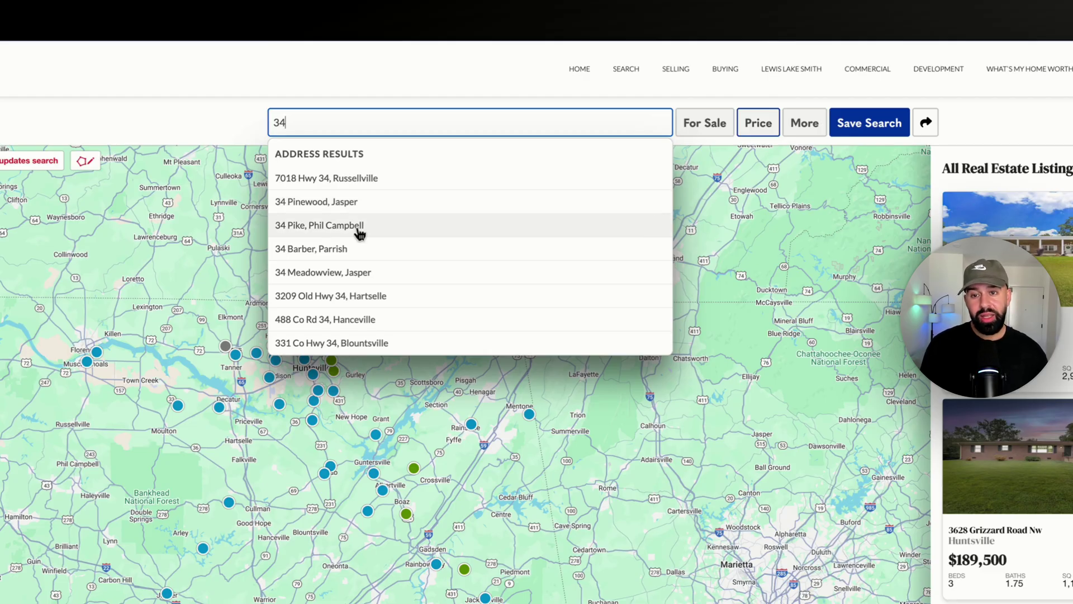
pyautogui.click(360, 201)
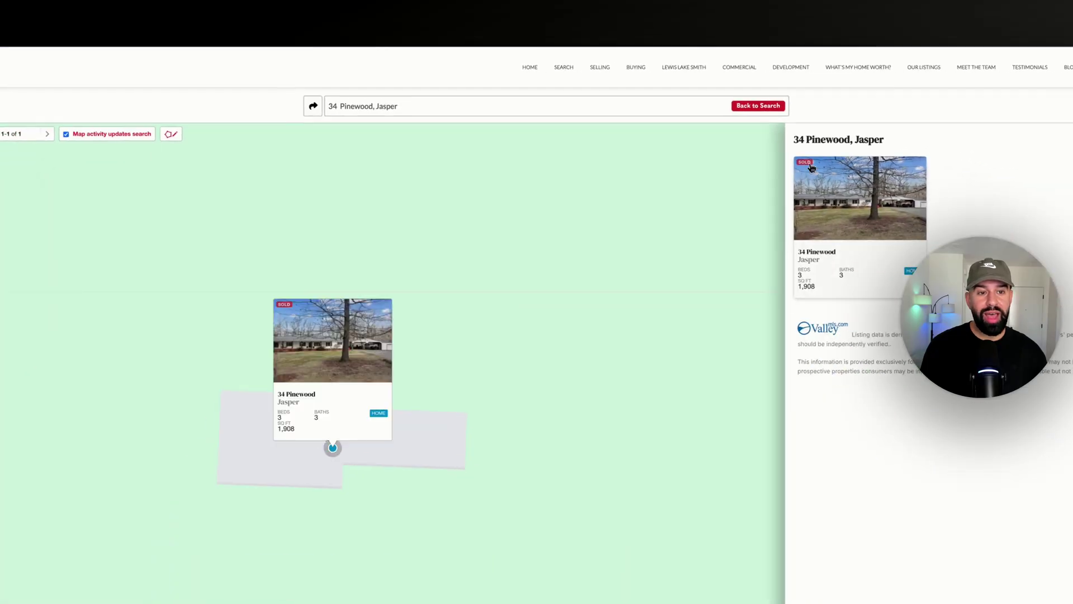
pyautogui.click(726, 179)
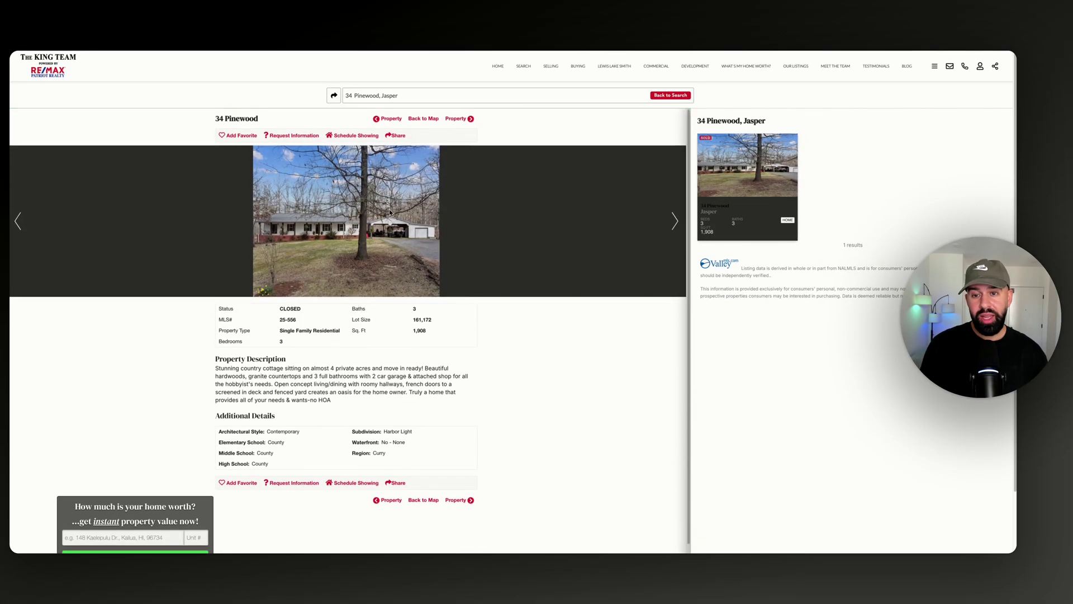
pyautogui.scroll(-2, 389, 212)
pyautogui.scroll(2, 465, 132)
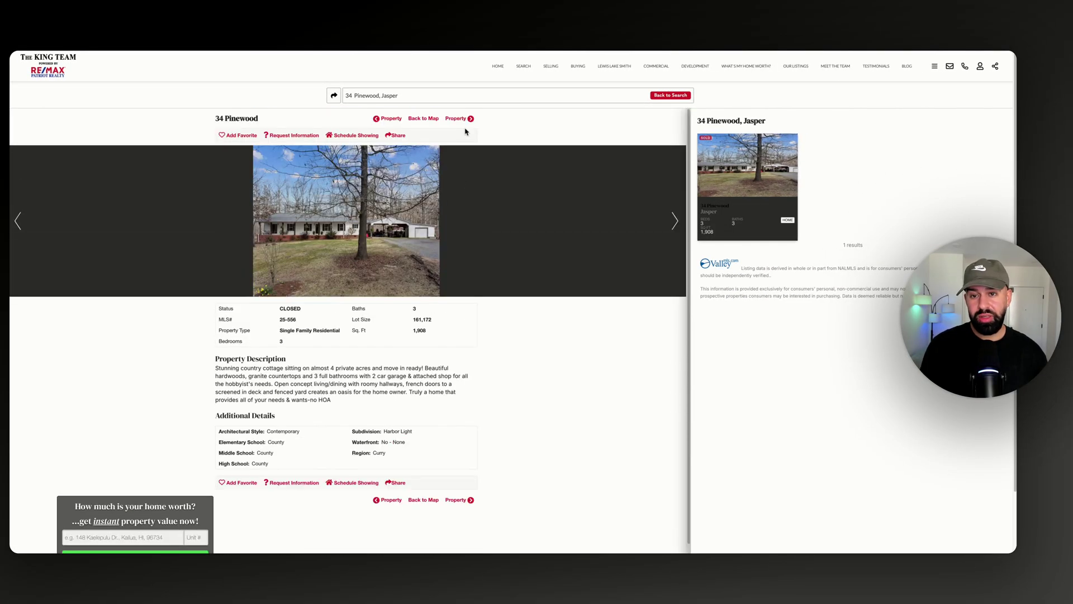
# Step: Leave the property details, return to the full listing search and restrict it to Sold properties
pyautogui.click(425, 119)
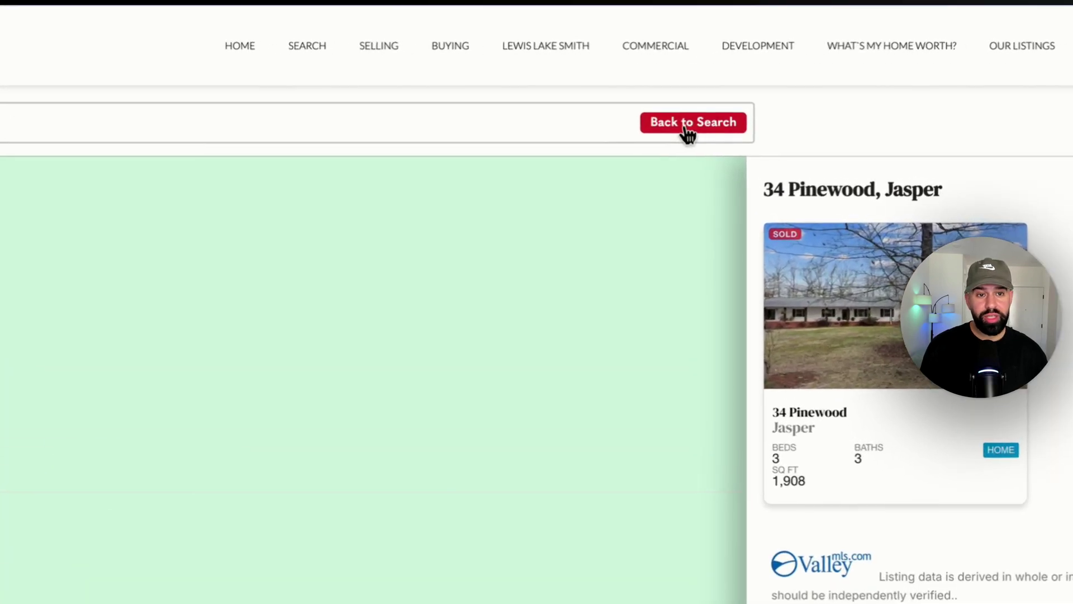
pyautogui.click(671, 95)
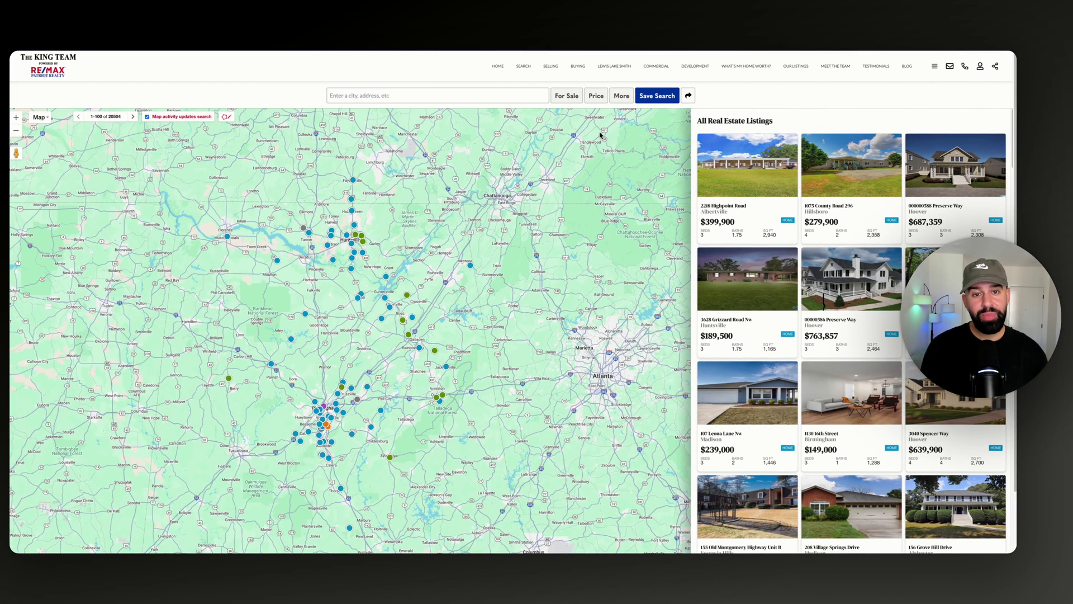
pyautogui.click(566, 96)
pyautogui.click(335, 139)
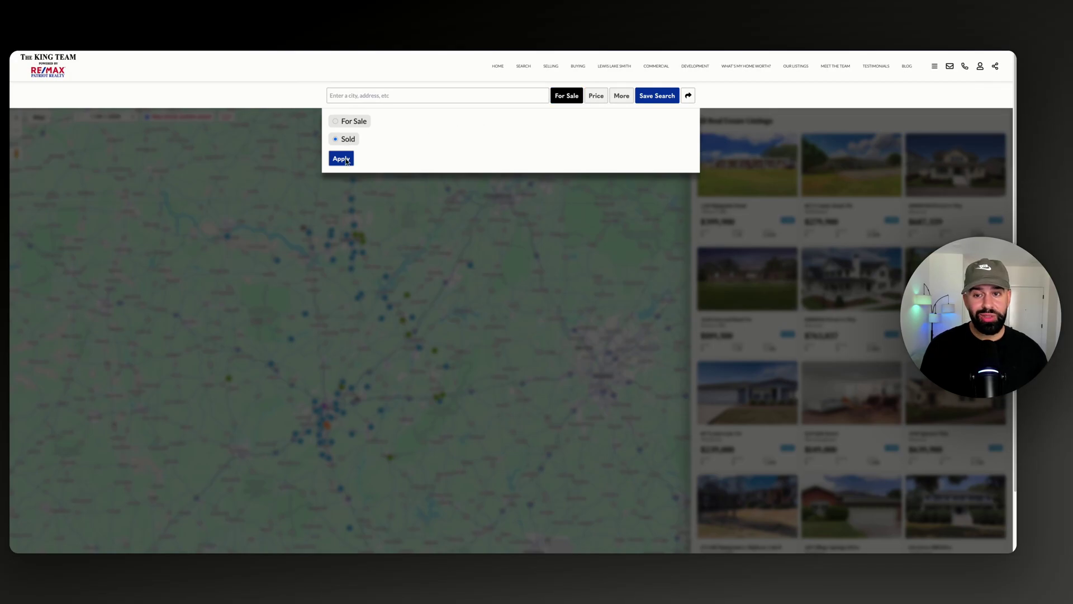
pyautogui.click(341, 160)
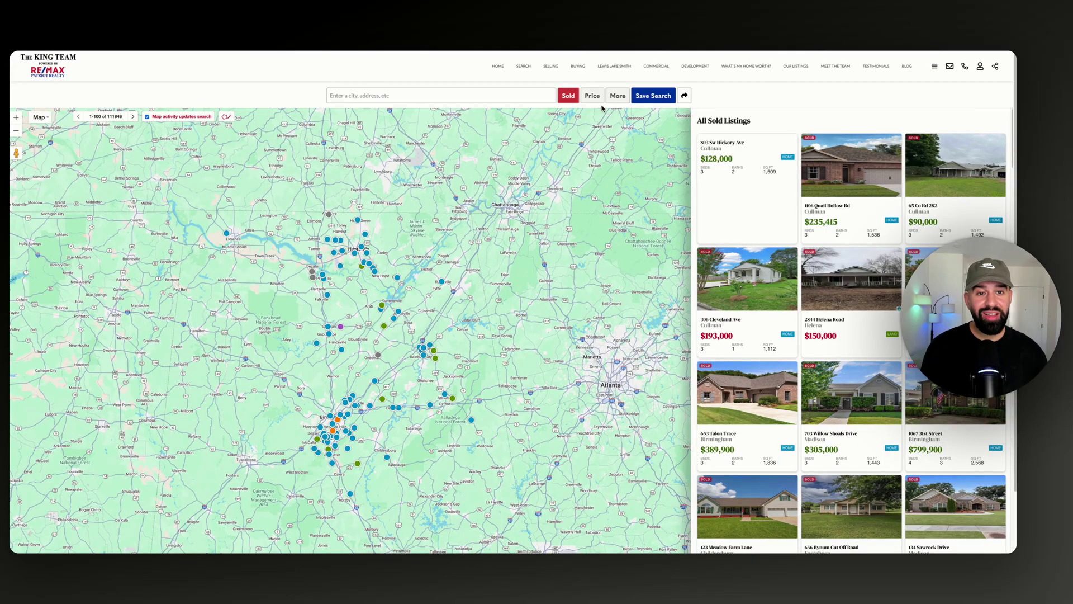
# Step: Restrict the results to properties sold within the last 8 months
pyautogui.click(617, 96)
pyautogui.click(376, 144)
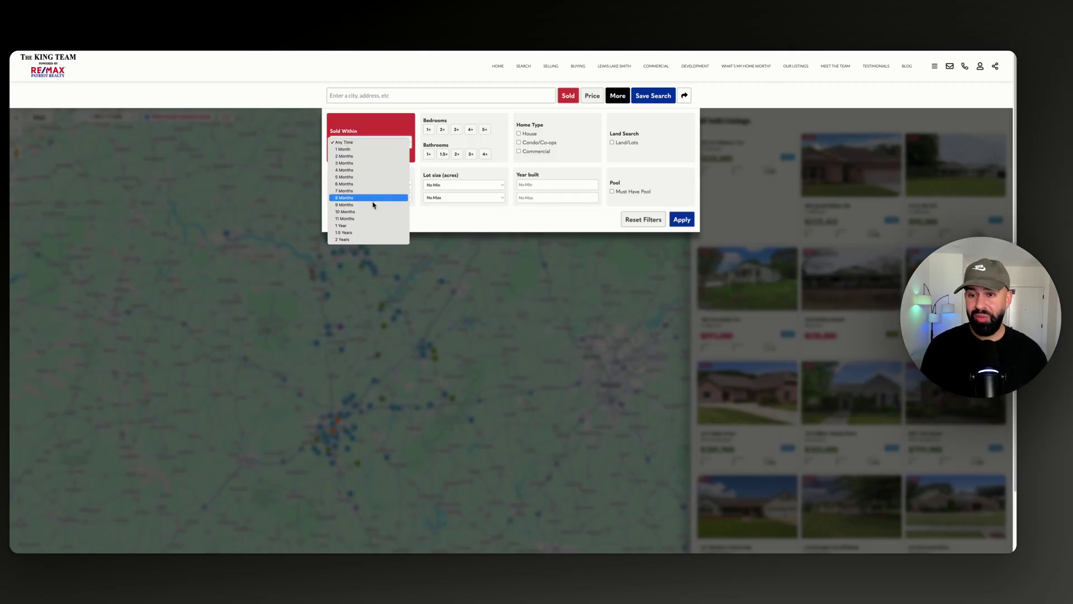
pyautogui.click(368, 204)
pyautogui.click(680, 224)
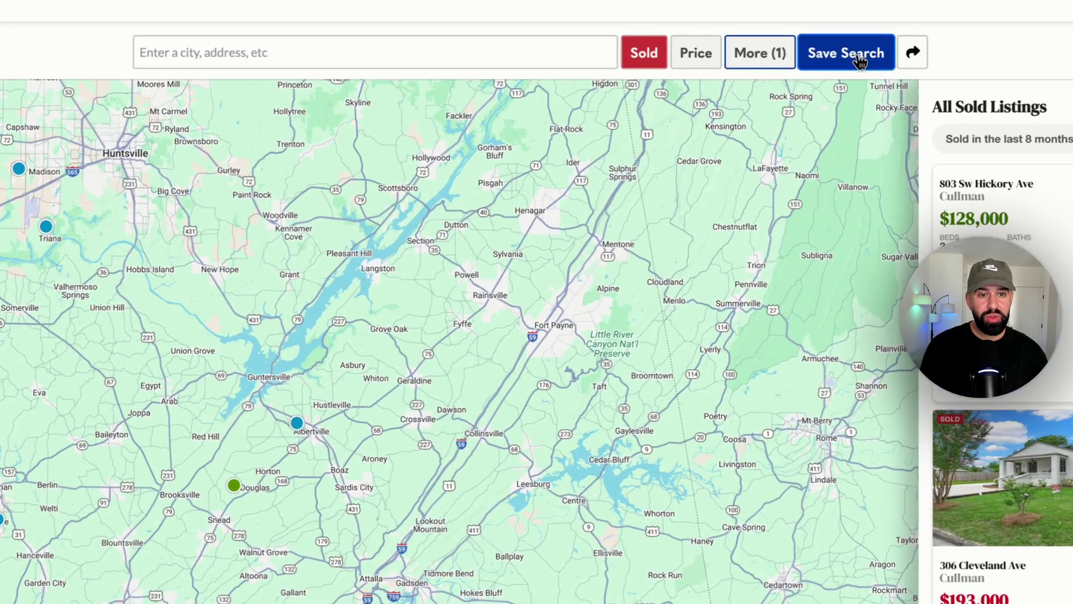
# Step: Review the name and frequency settings for saving the sold search, and close the form without saving
pyautogui.click(657, 96)
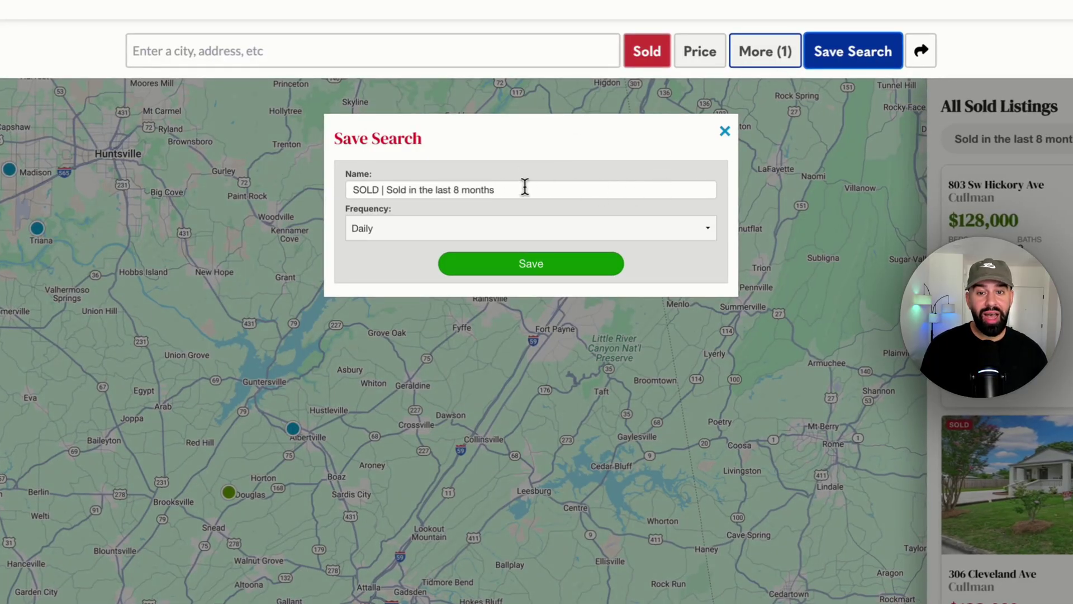
pyautogui.click(393, 189)
pyautogui.click(397, 190)
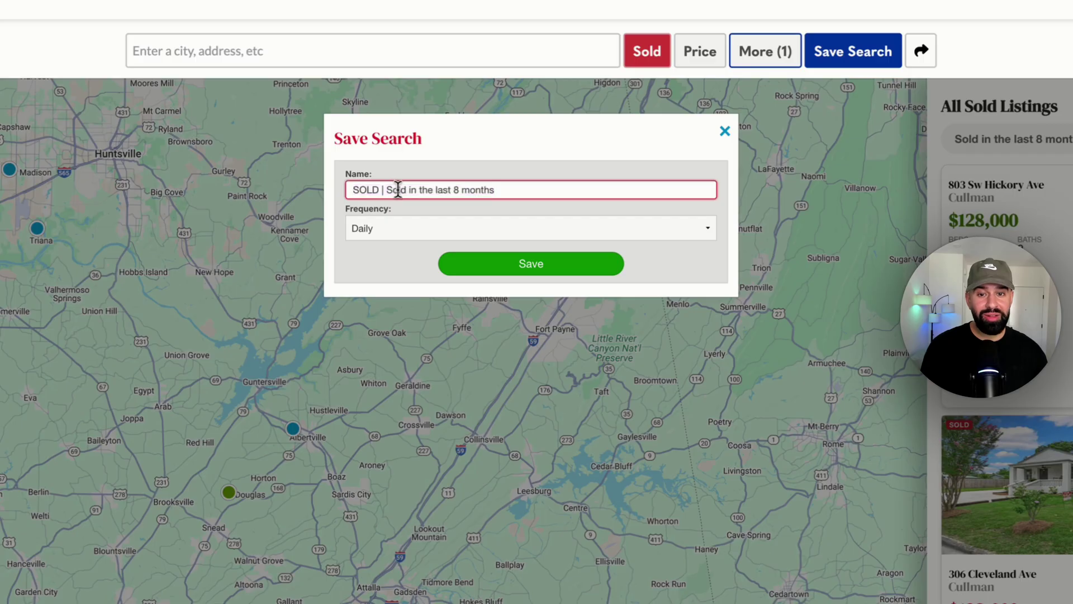
pyautogui.tripleClick(358, 191)
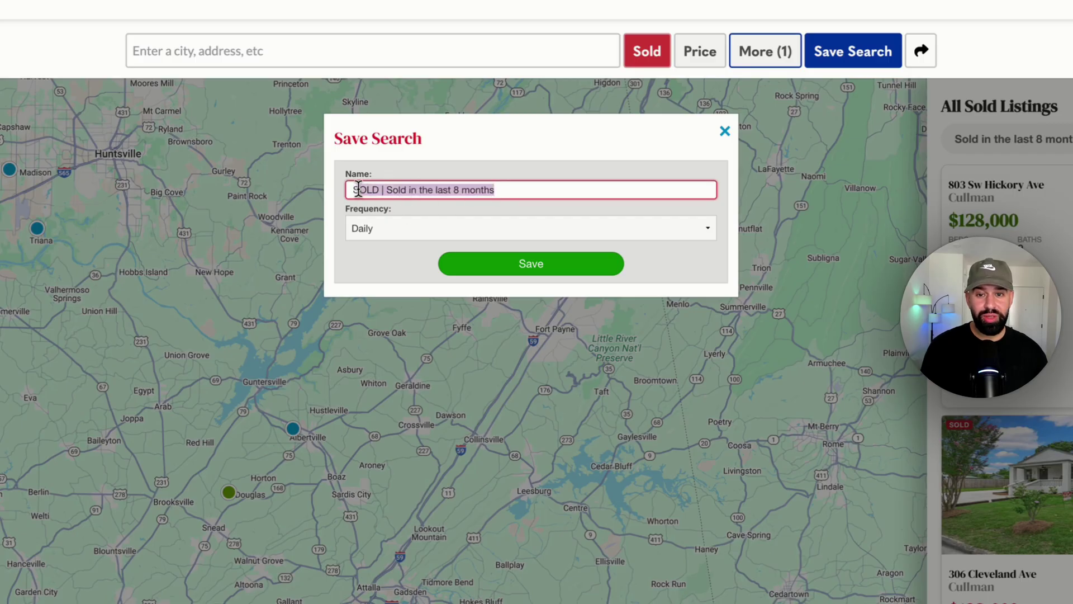
pyautogui.click(389, 190)
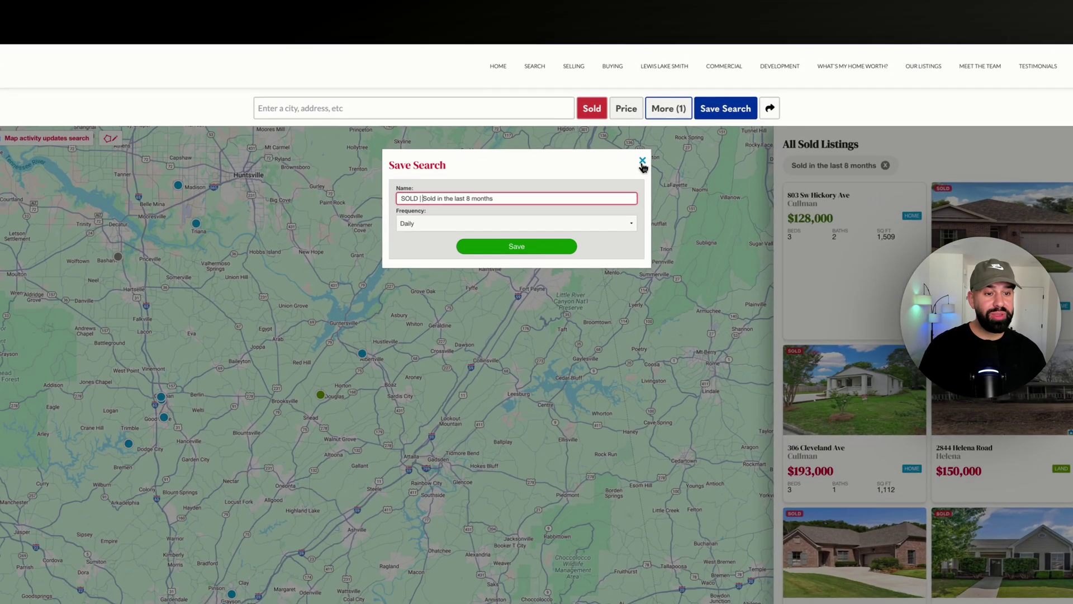
pyautogui.click(598, 132)
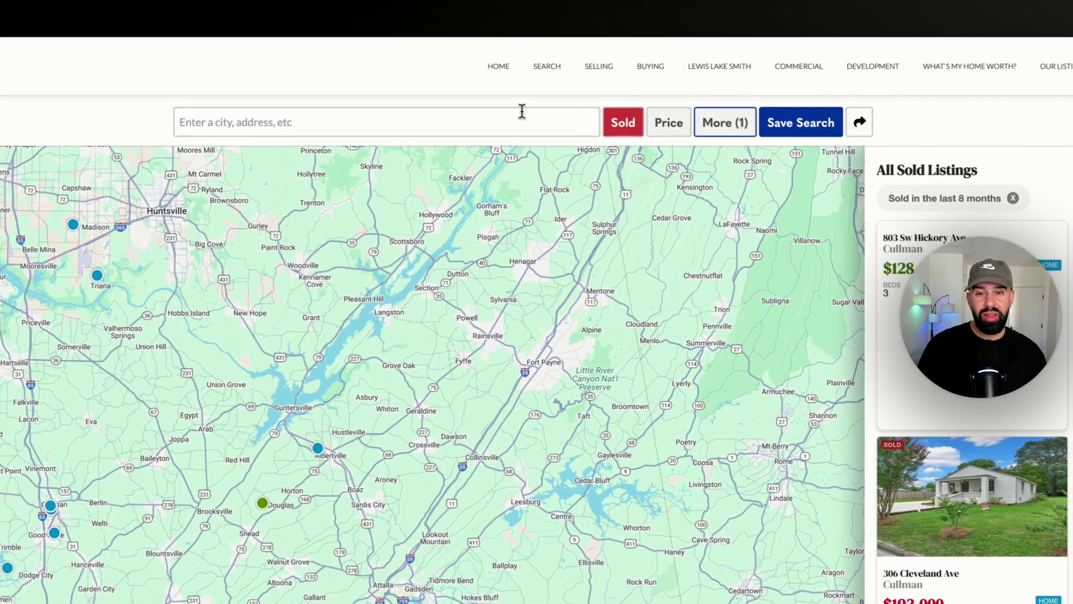
# Step: Filter the sold listings to Blount county and check the name suggested for saving that search, without saving it
pyautogui.click(511, 95)
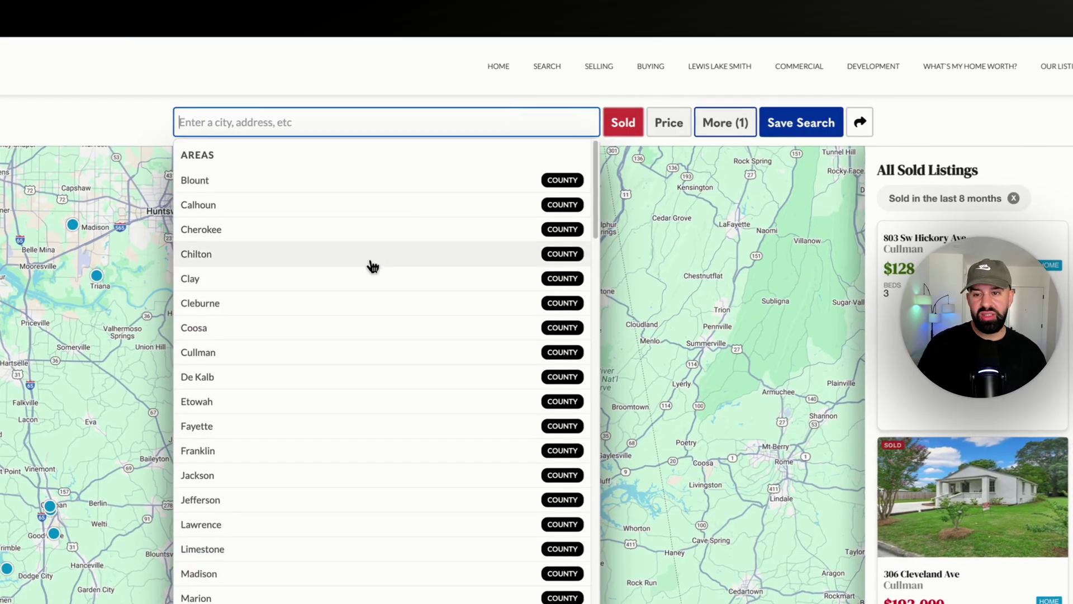
pyautogui.click(351, 188)
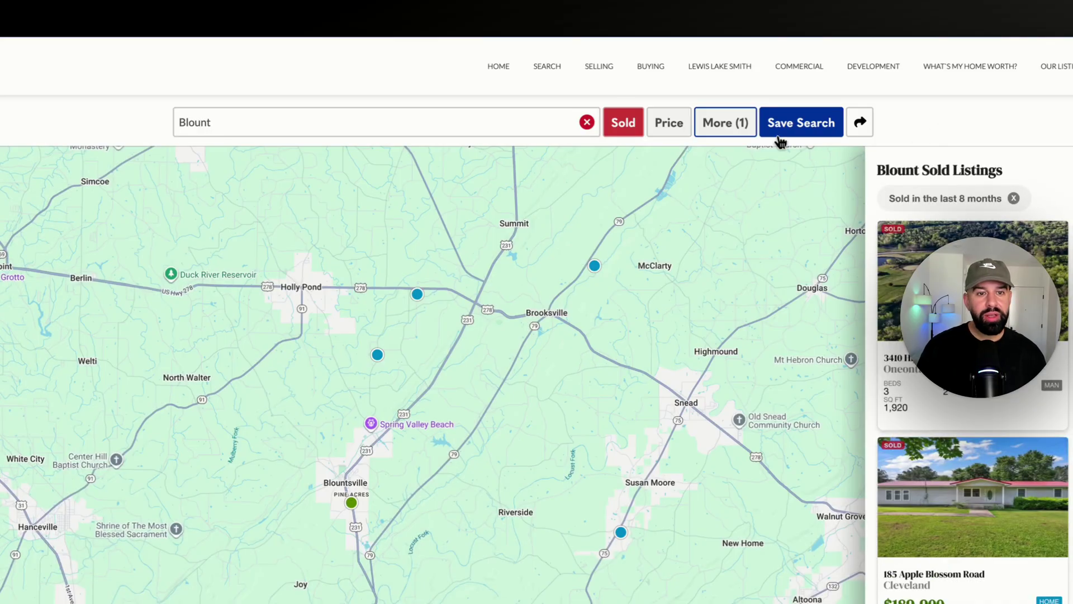
pyautogui.click(800, 140)
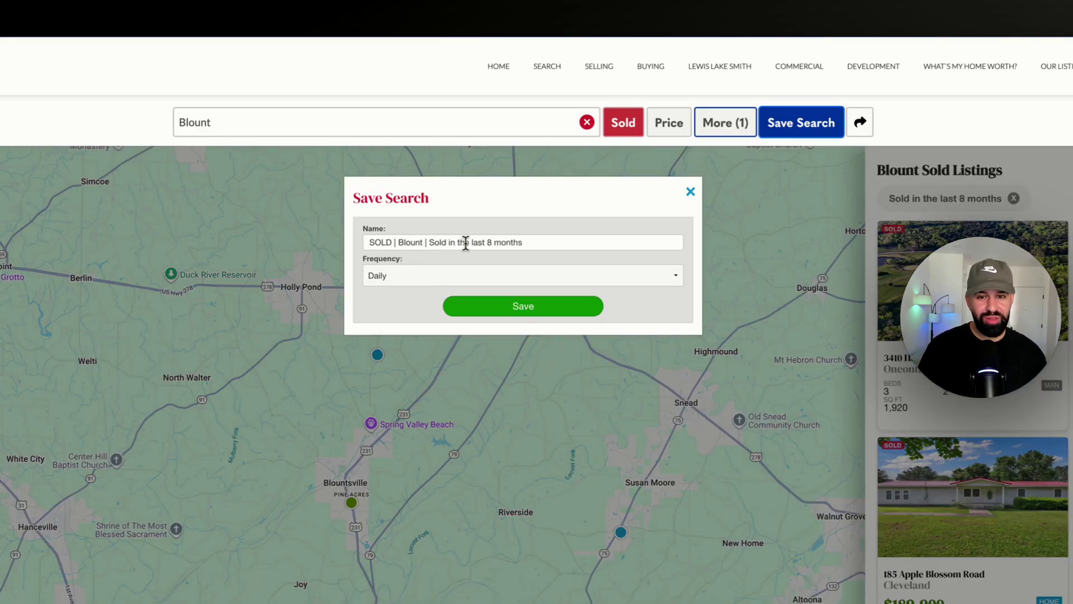
pyautogui.click(690, 192)
# Step: Limit the sold Blount listings to a maximum price of $600,000 and check the suggested saved-search name without saving it
pyautogui.click(669, 124)
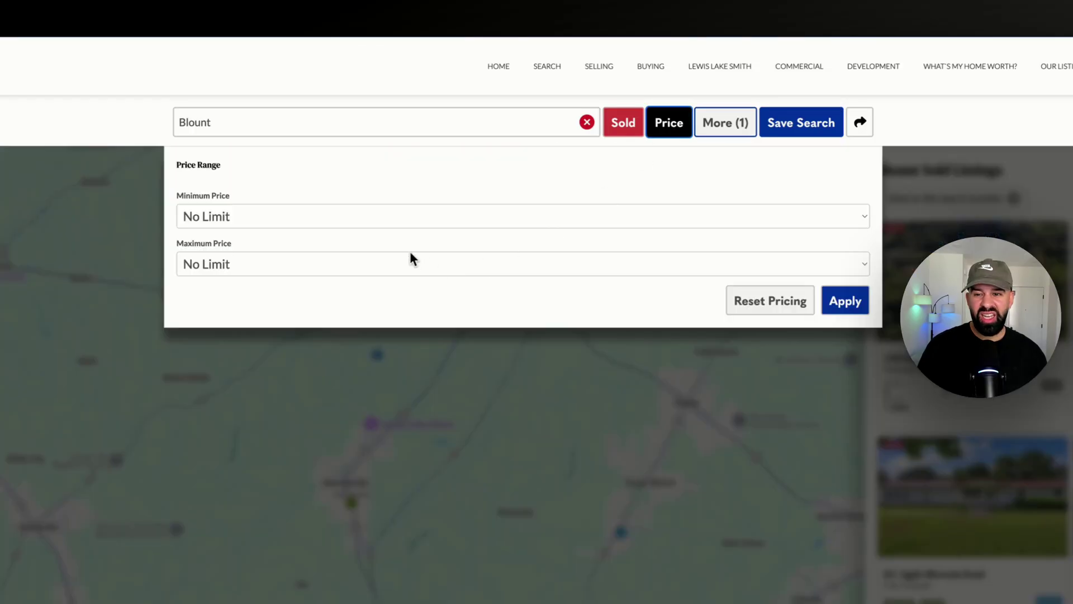
pyautogui.click(385, 264)
pyautogui.click(314, 496)
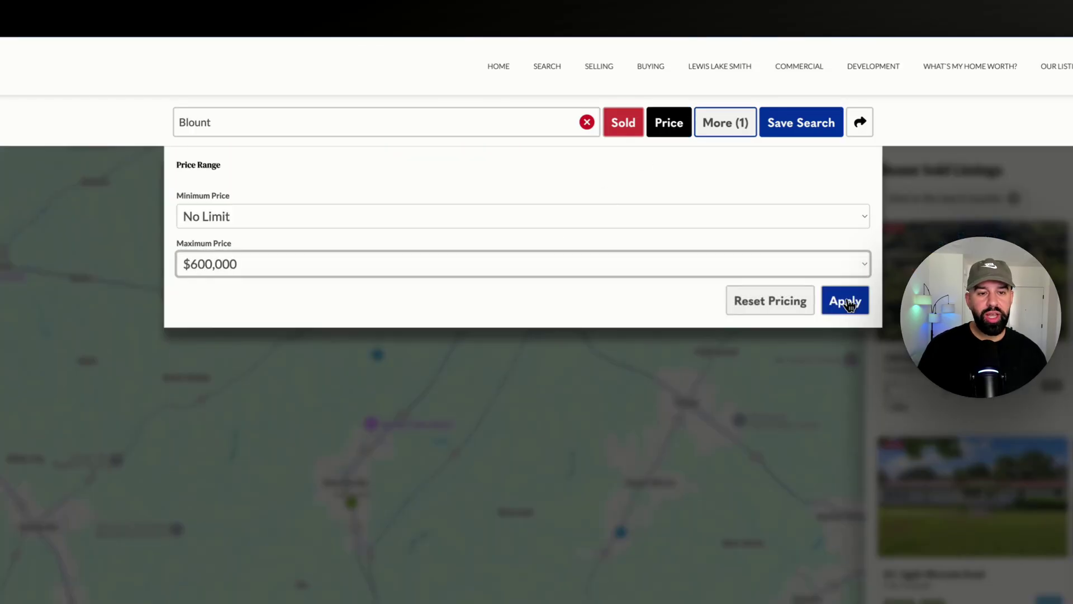
pyautogui.click(844, 300)
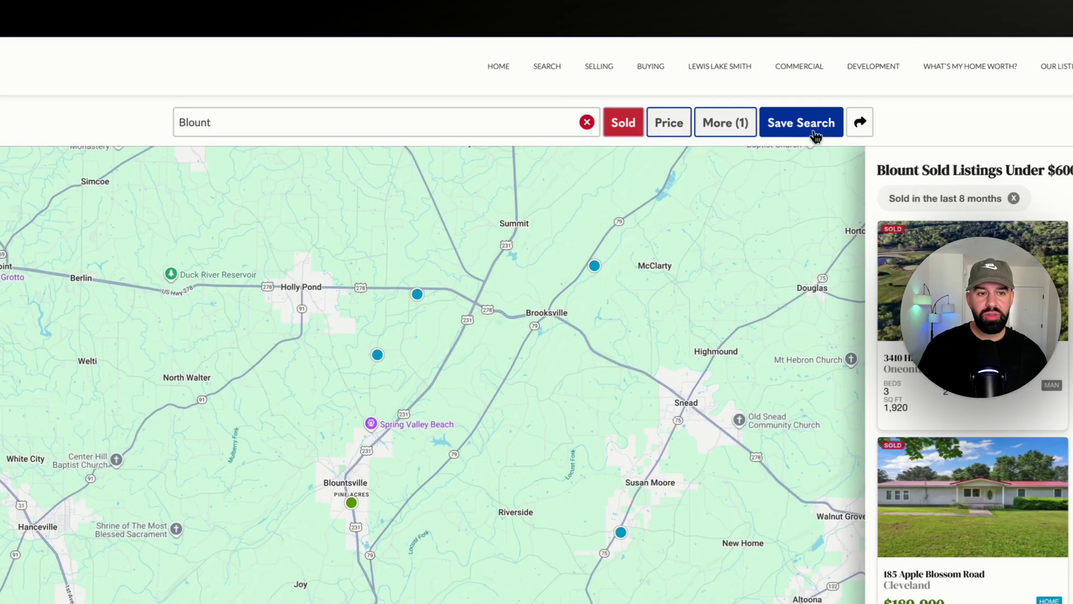
pyautogui.click(816, 136)
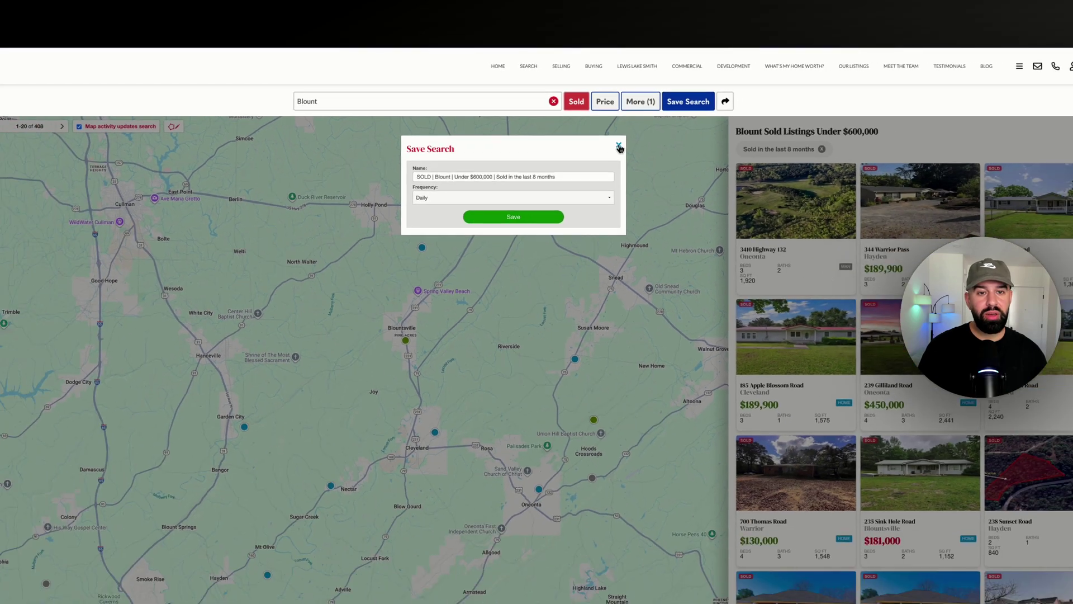
pyautogui.click(691, 192)
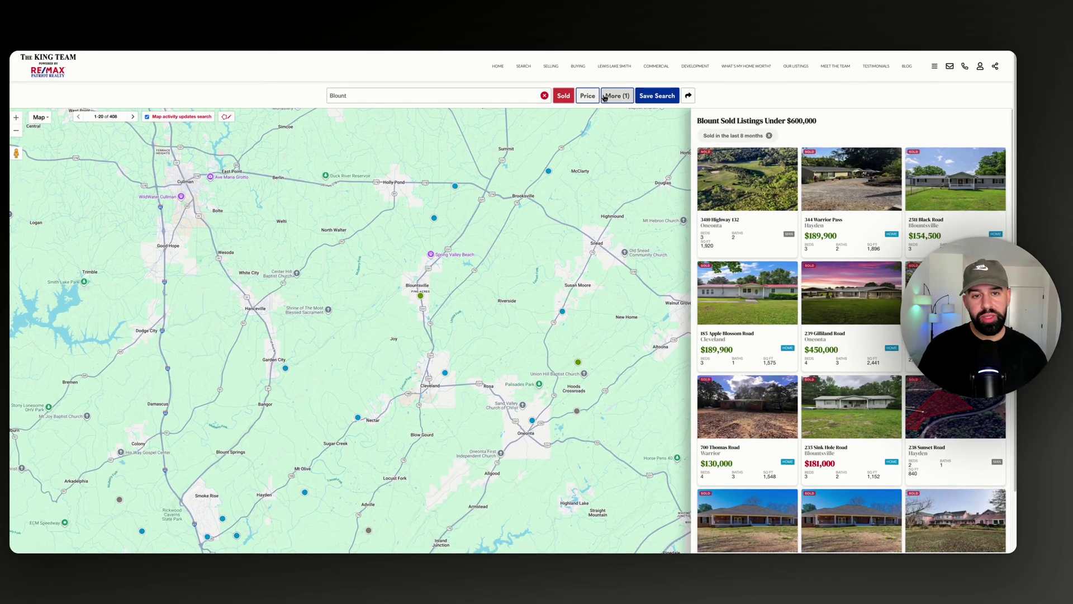
# Step: Set the maximum price of the Blount sold search back to No Limit
pyautogui.click(596, 97)
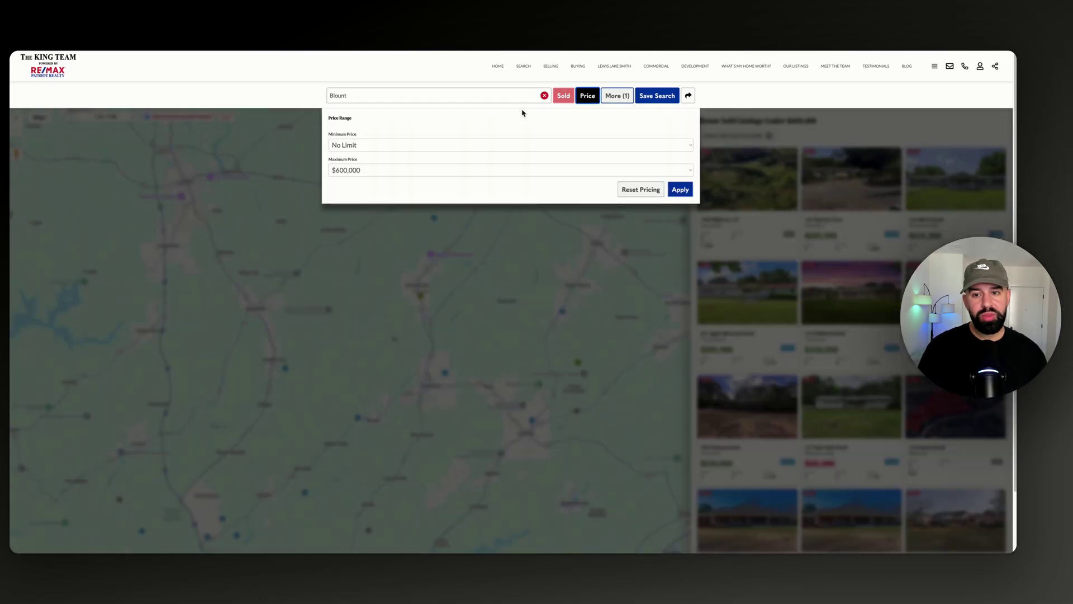
pyautogui.click(378, 173)
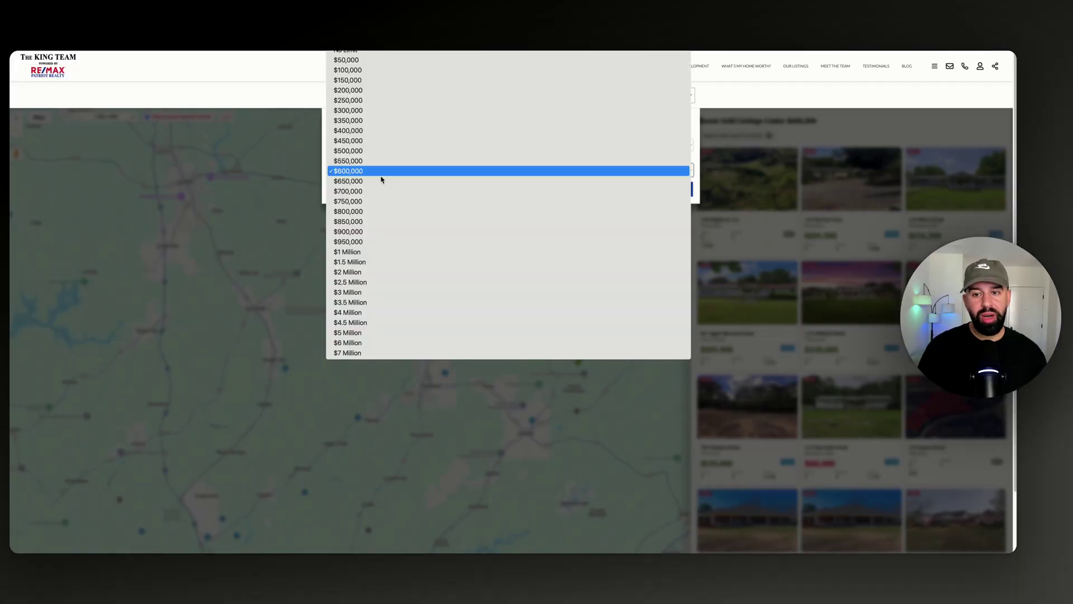
pyautogui.click(366, 53)
pyautogui.click(680, 190)
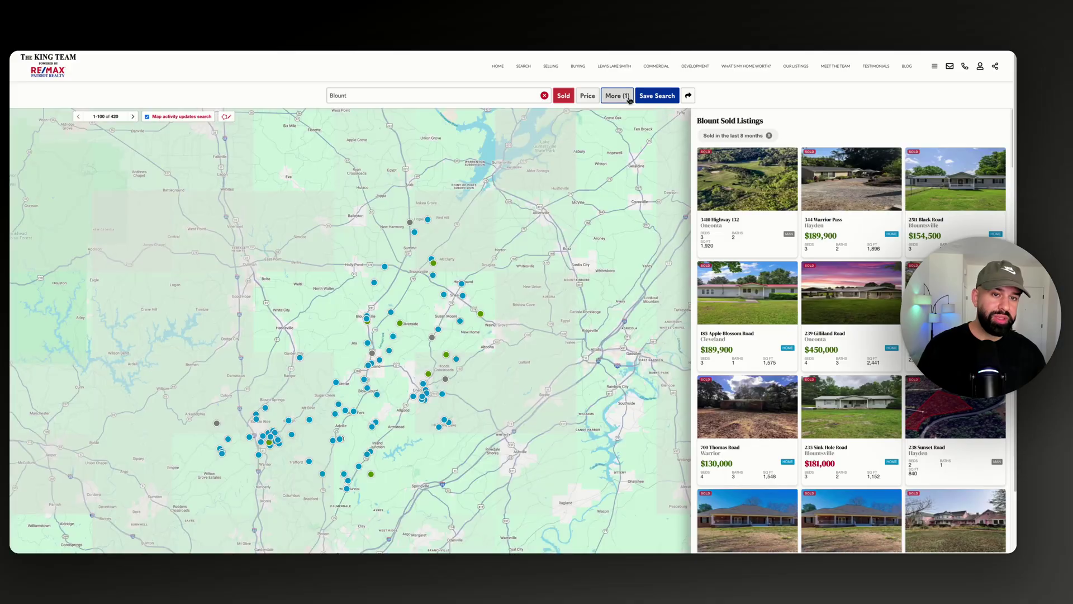
# Step: Switch the Blount search from sold properties to For Sale listings
pyautogui.click(562, 96)
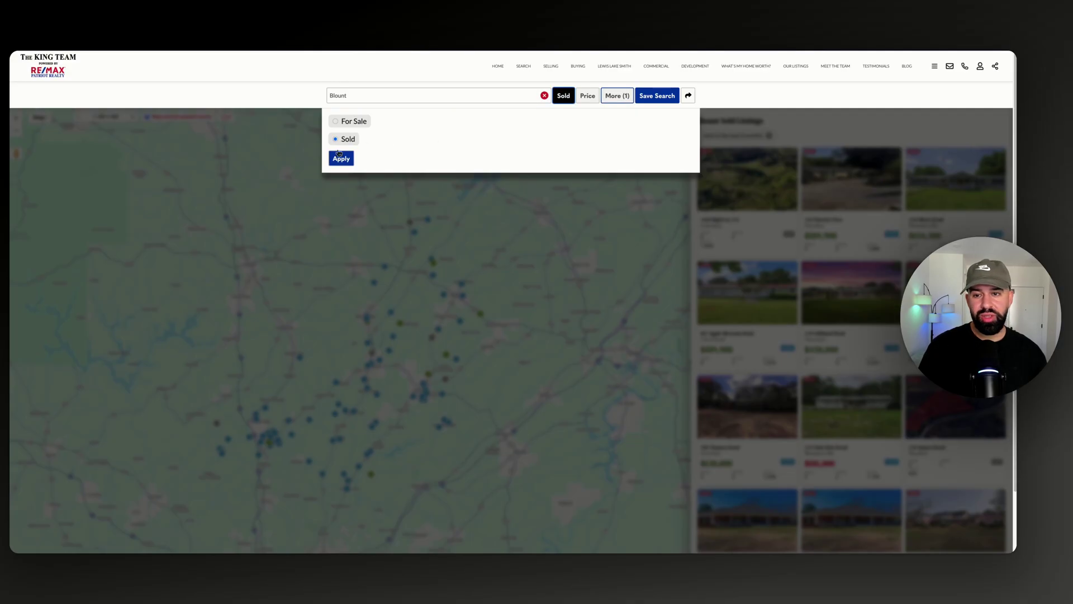
pyautogui.click(341, 122)
pyautogui.click(341, 159)
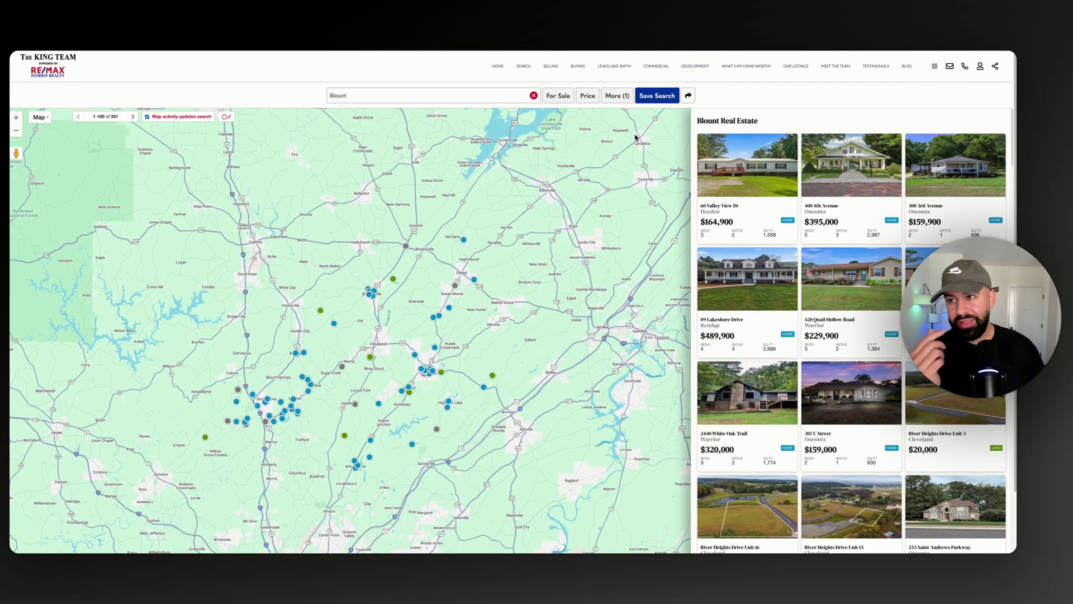
# Step: Restrict the Blount listings to Land/Lots, review the matching properties and remove the Land Search filter
pyautogui.click(612, 97)
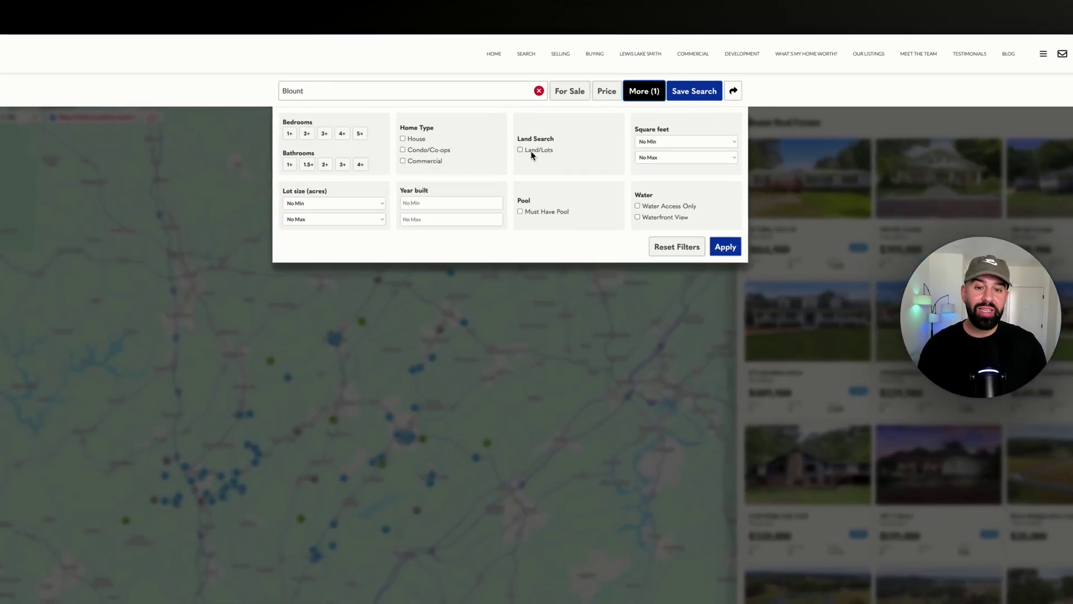
pyautogui.click(519, 142)
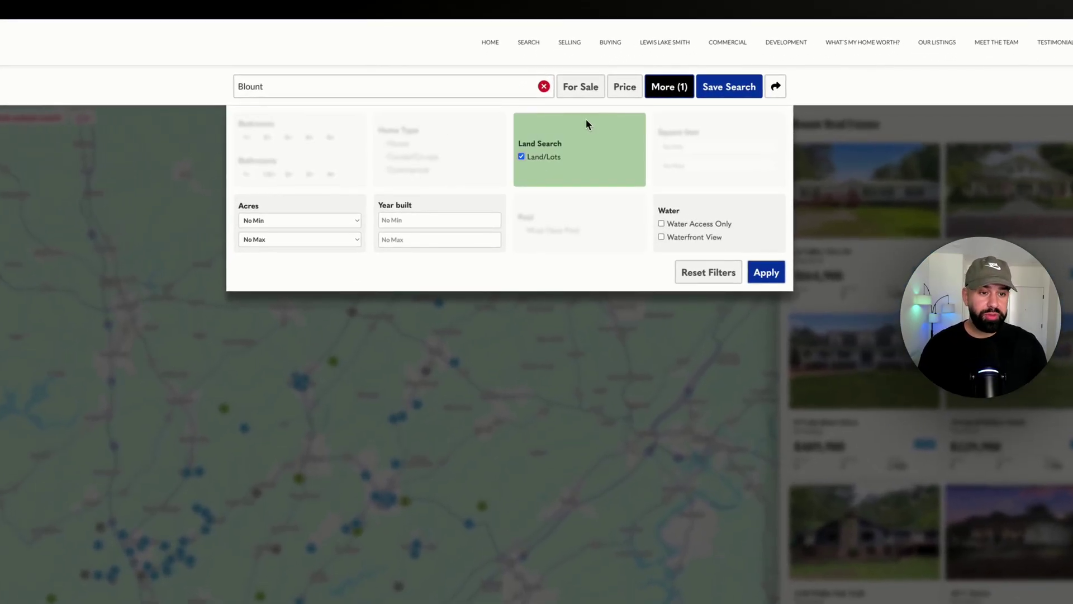
pyautogui.click(777, 273)
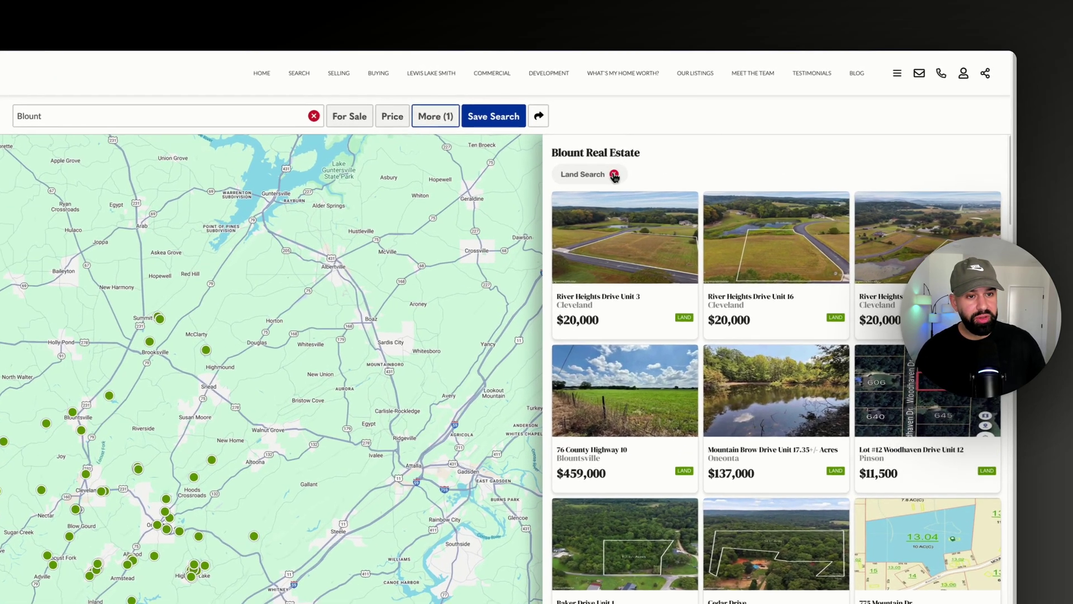
pyautogui.click(741, 136)
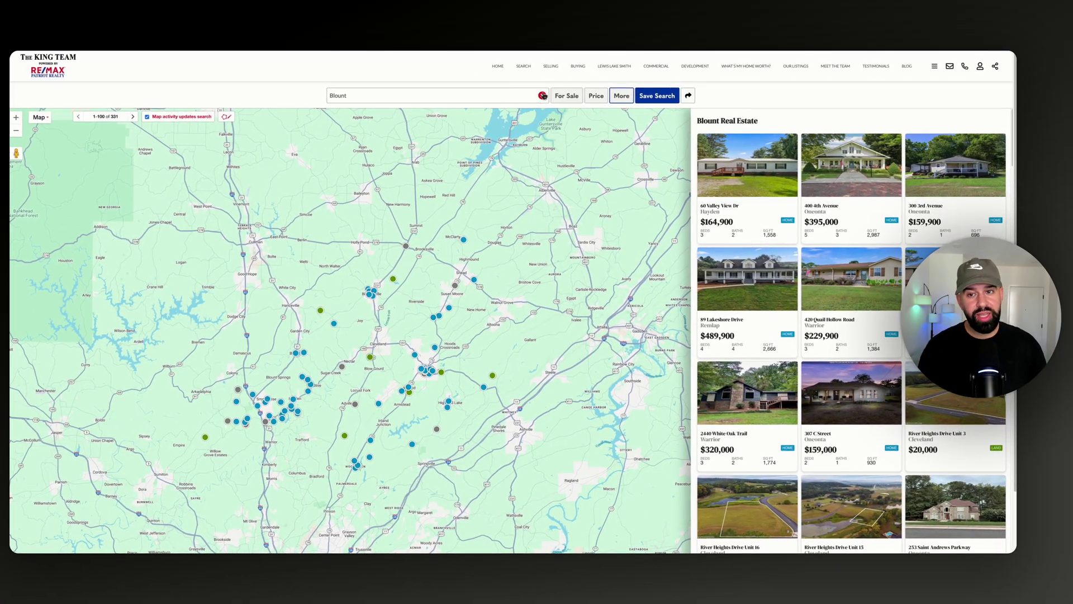
# Step: Clear the Blount location and browse the suggested counties, regions and cities, closing the list without choosing an area
pyautogui.click(498, 100)
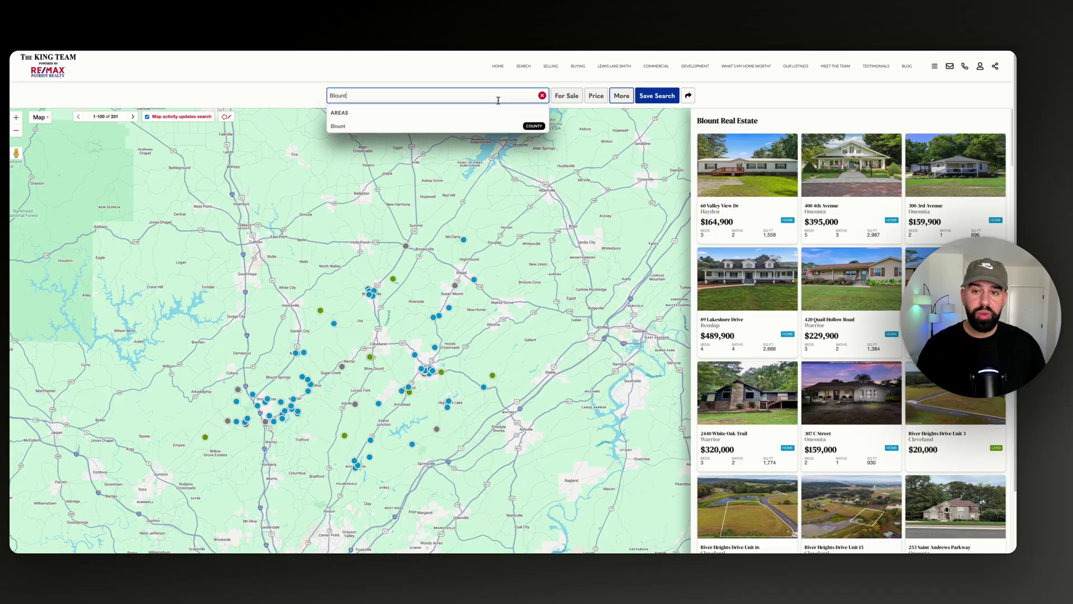
pyautogui.click(542, 96)
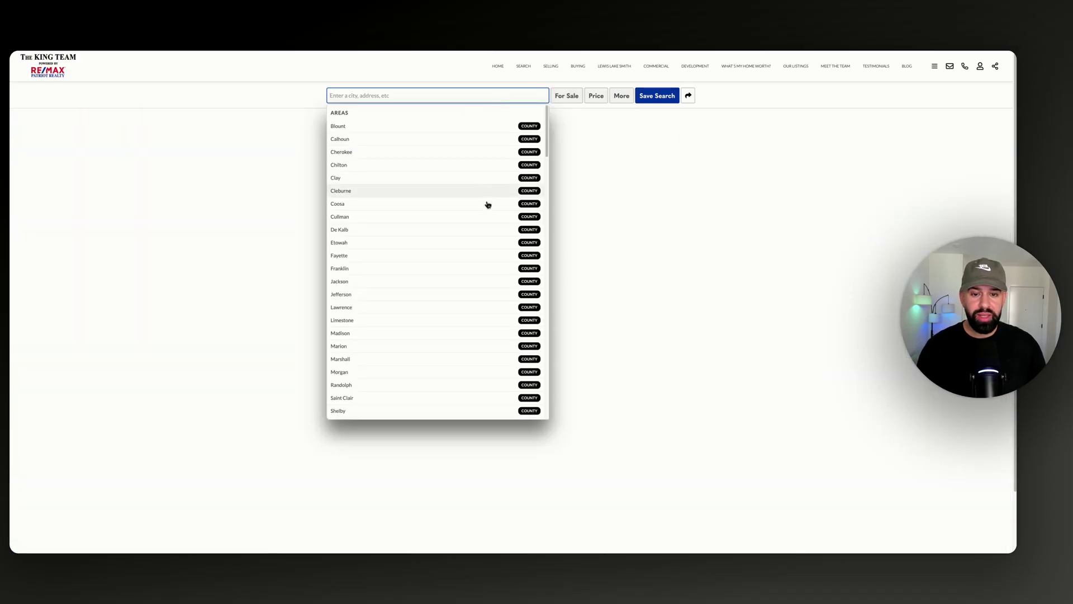
pyautogui.scroll(-3, 487, 235)
pyautogui.scroll(5, 503, 212)
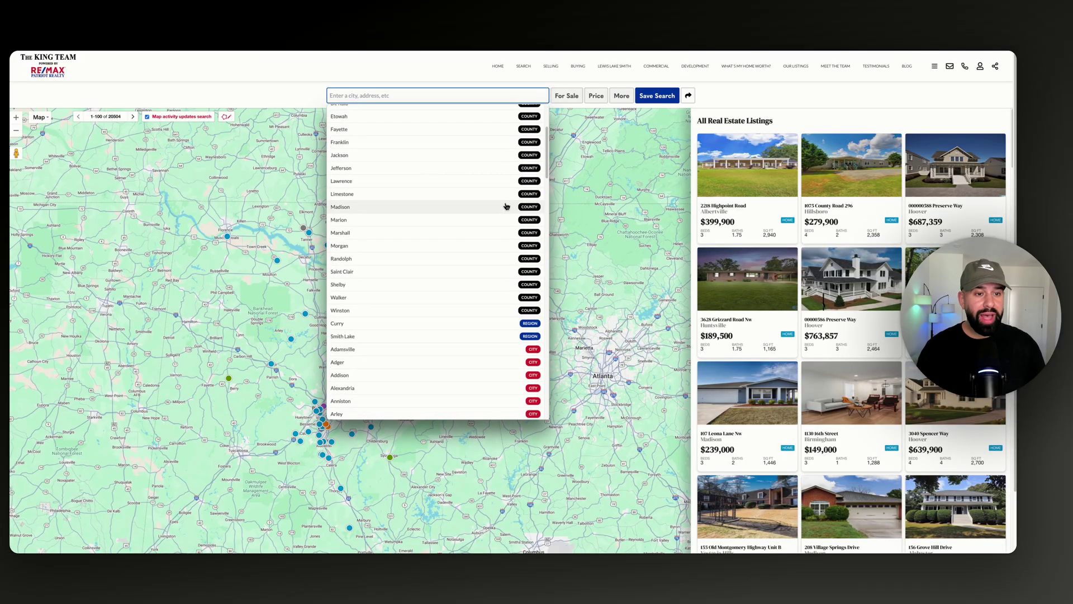
pyautogui.scroll(-5, 507, 206)
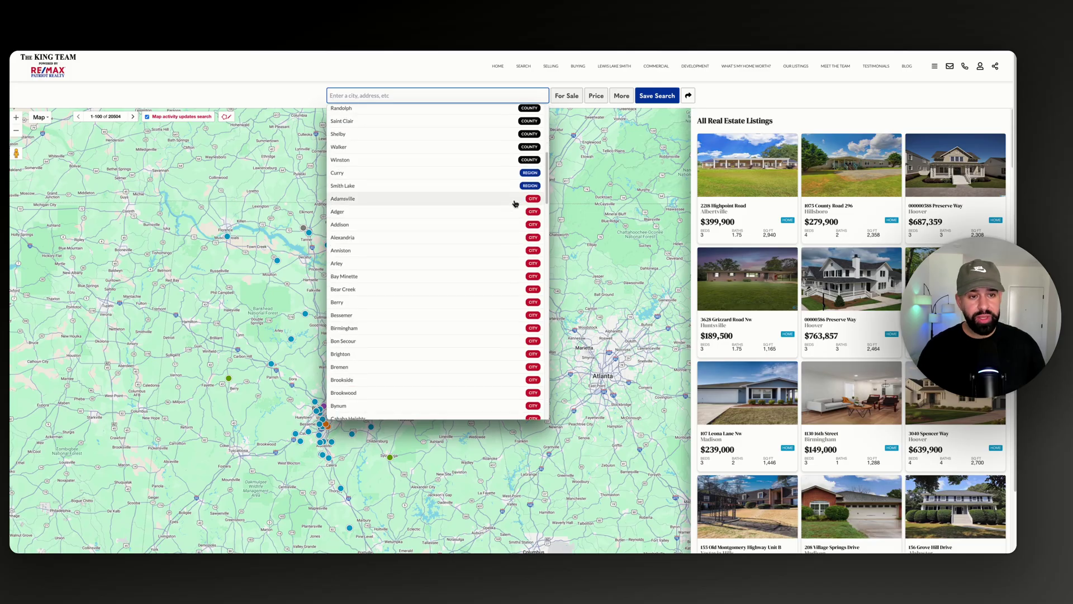
pyautogui.scroll(-8, 482, 228)
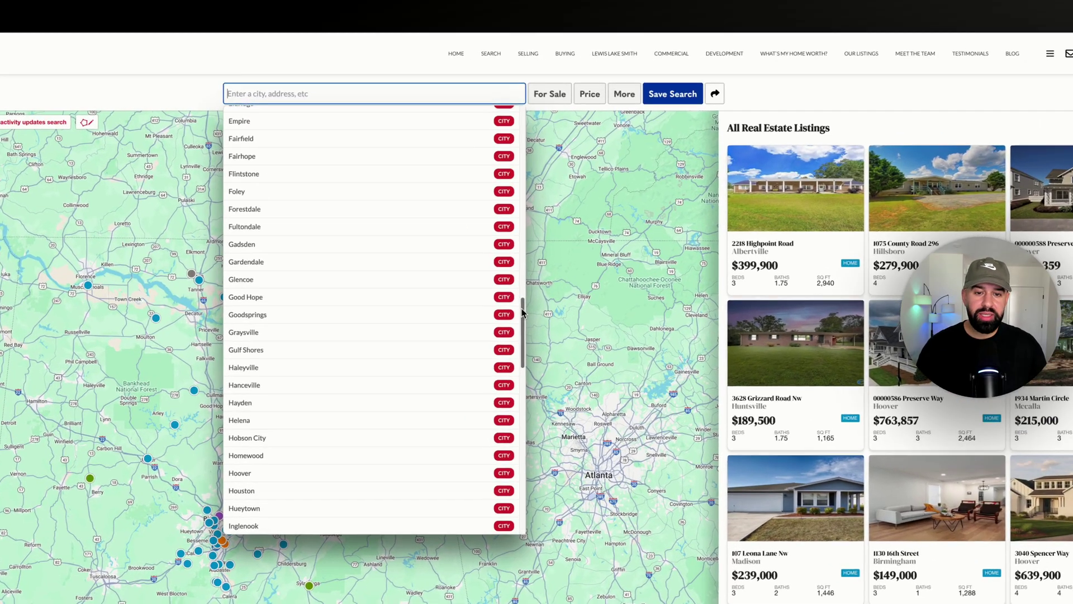
pyautogui.scroll(-10, 525, 247)
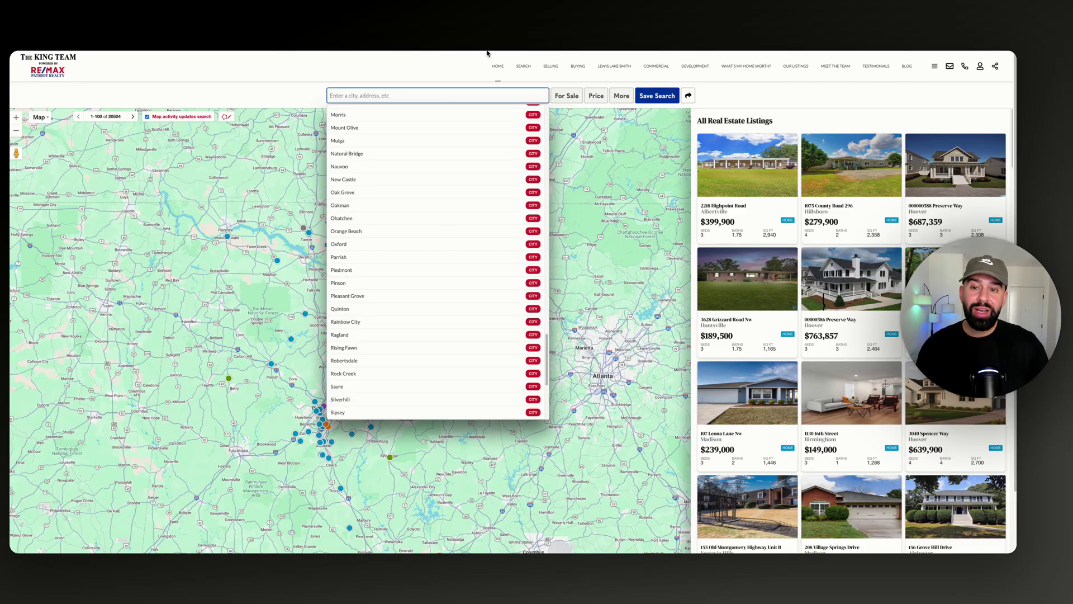
pyautogui.scroll(5, 438, 211)
pyautogui.scroll(10, 439, 211)
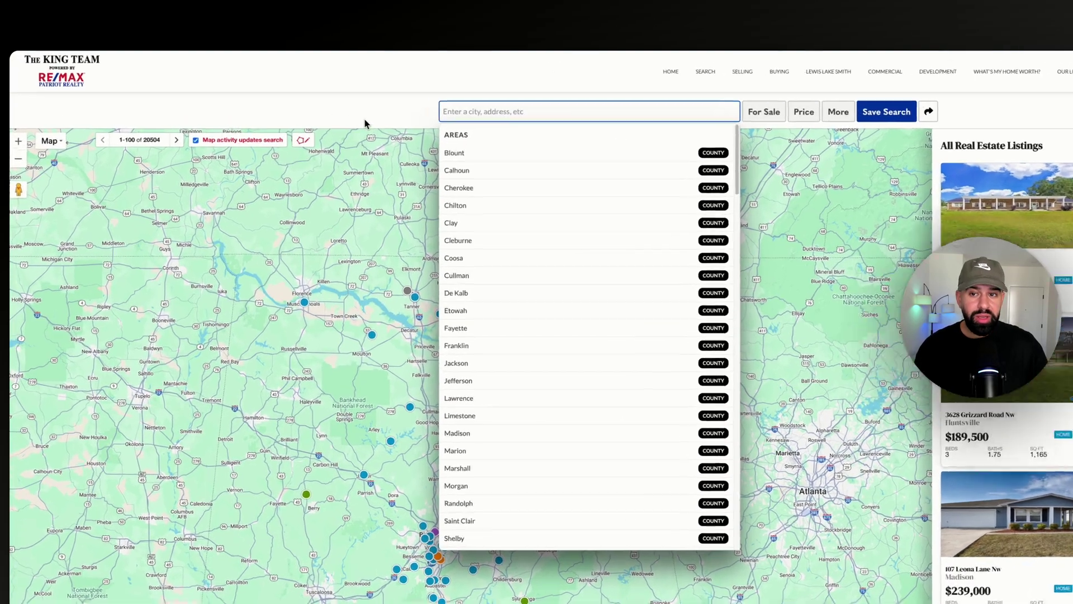
pyautogui.click(365, 124)
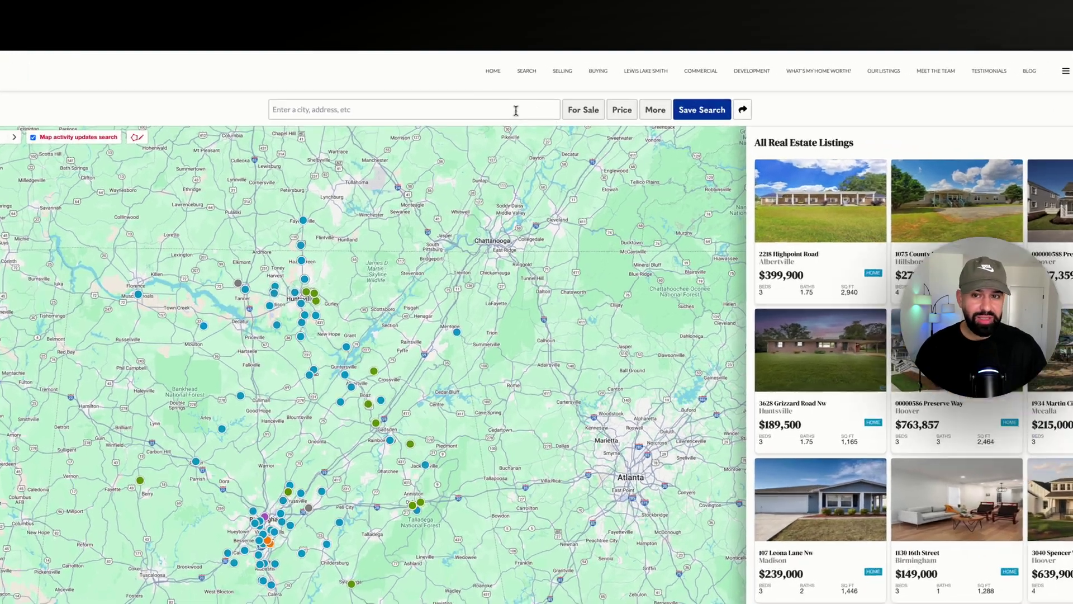
# Step: Search for listings in the city of Bay Minette and clear that location again
pyautogui.click(517, 96)
pyautogui.scroll(-10, 419, 240)
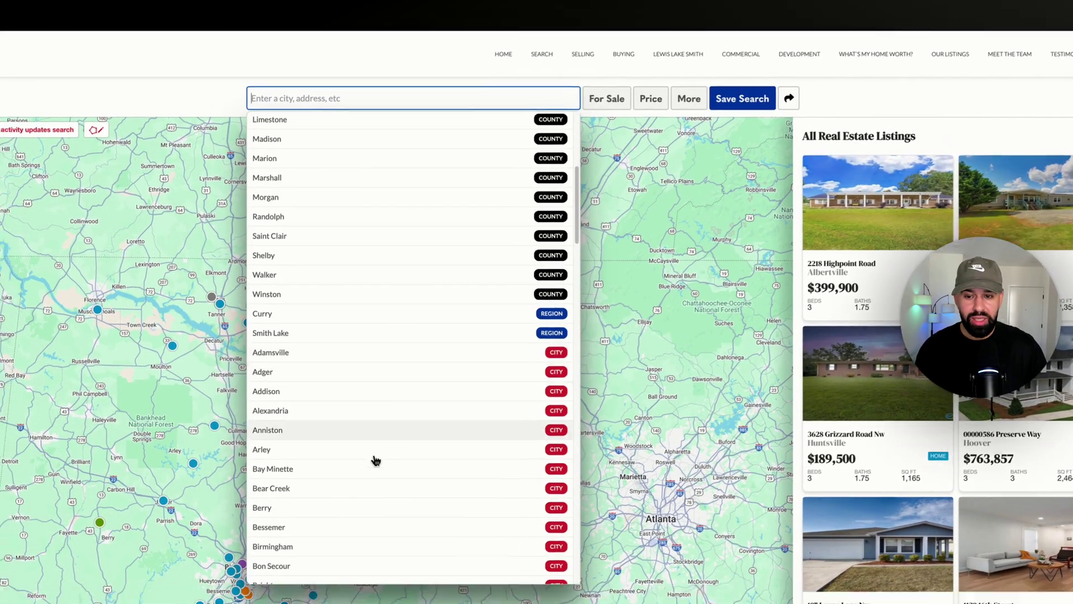
pyautogui.click(375, 460)
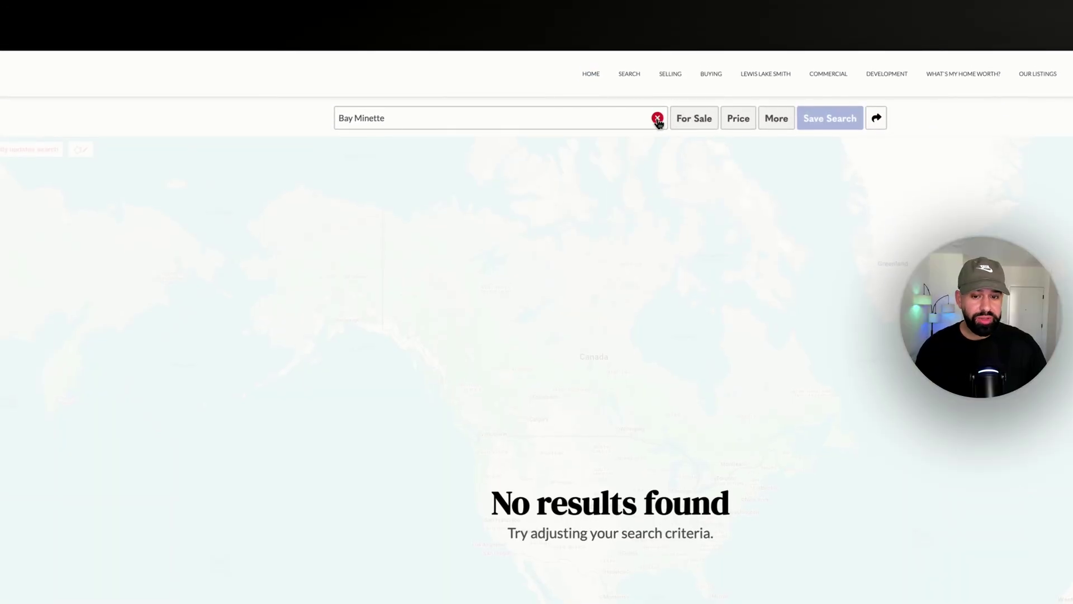
pyautogui.click(658, 119)
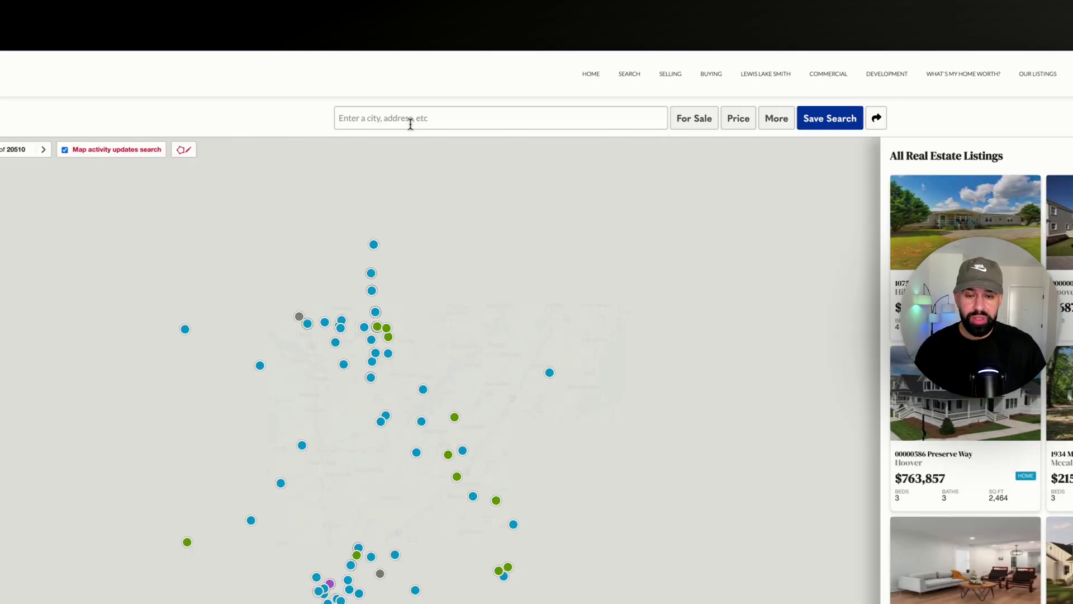
# Step: Filter the for-sale listings to the city of Clay
pyautogui.click(410, 120)
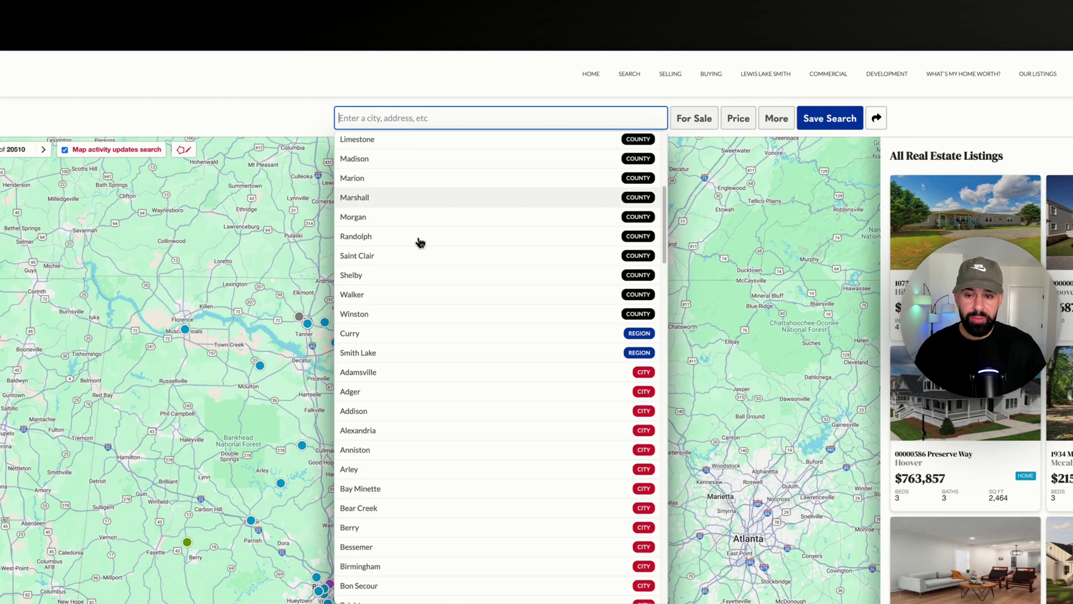
pyautogui.scroll(-10, 417, 240)
pyautogui.click(438, 317)
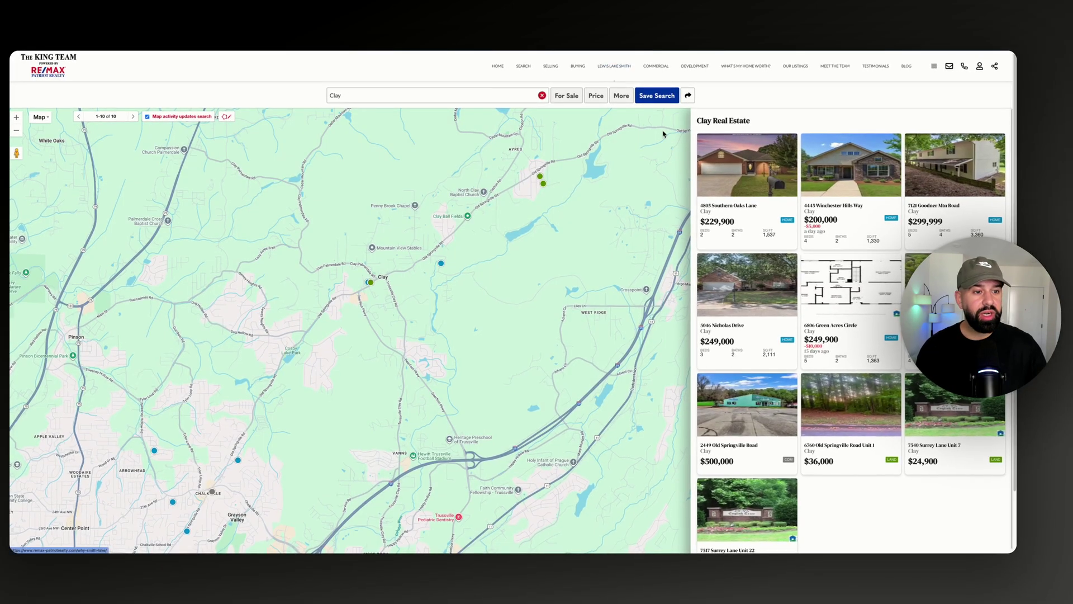
# Step: Limit the Clay listings to a maximum price of $550,000
pyautogui.moveTo(725, 365)
pyautogui.click(596, 95)
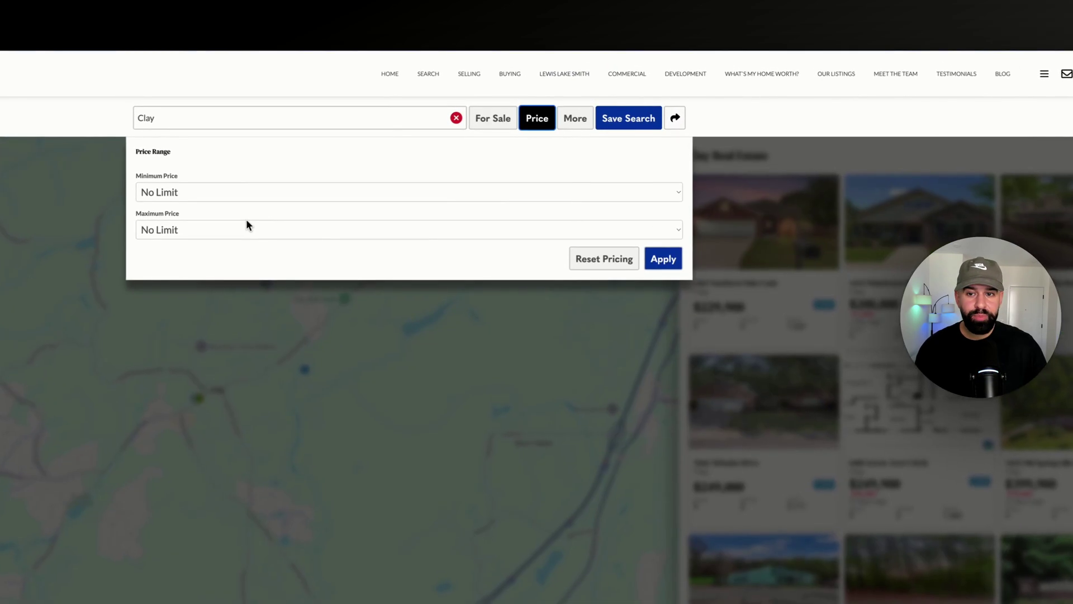
pyautogui.click(401, 170)
pyautogui.click(235, 397)
pyautogui.click(660, 262)
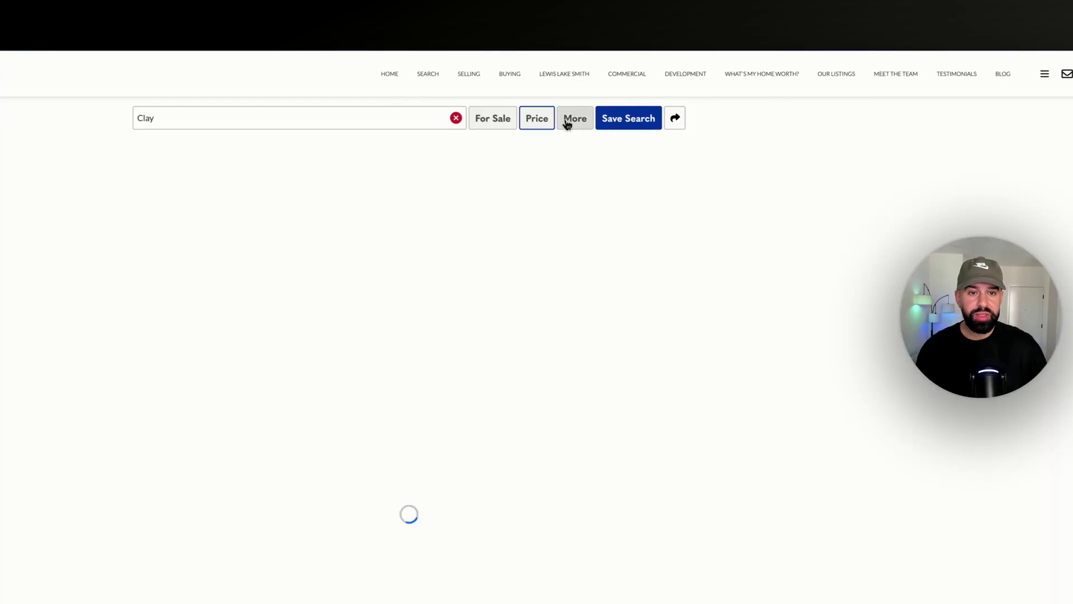
# Step: Restrict the Clay results to homes with 2+ bedrooms and 2+ bathrooms
pyautogui.click(573, 118)
pyautogui.click(165, 170)
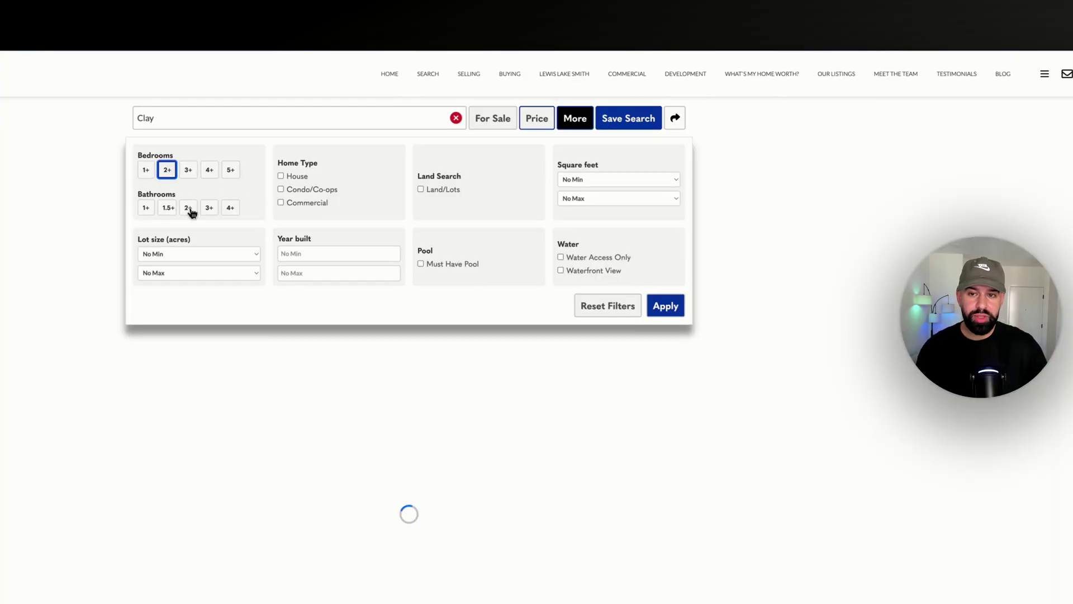
pyautogui.click(189, 209)
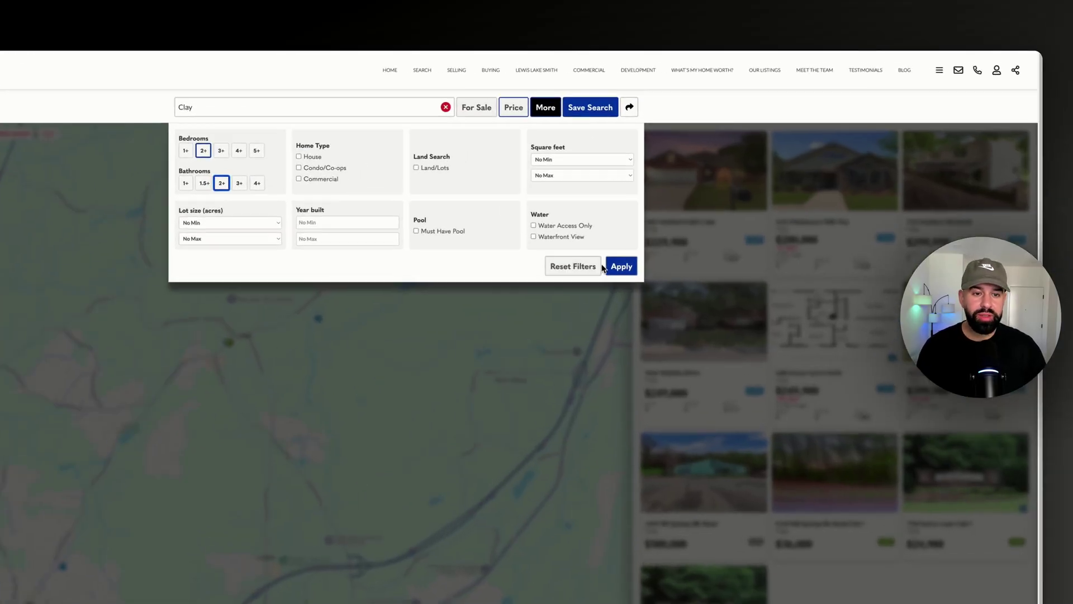
pyautogui.click(682, 222)
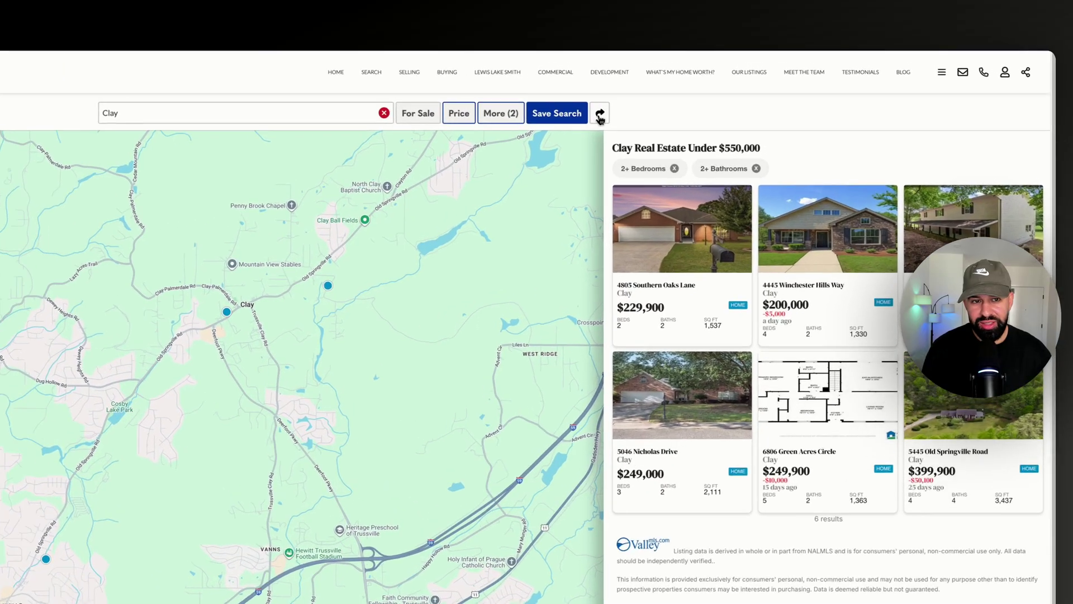
# Step: Copy the share link of the filtered Clay search, paste it into the browser's address bar and close the share dialog
pyautogui.click(689, 97)
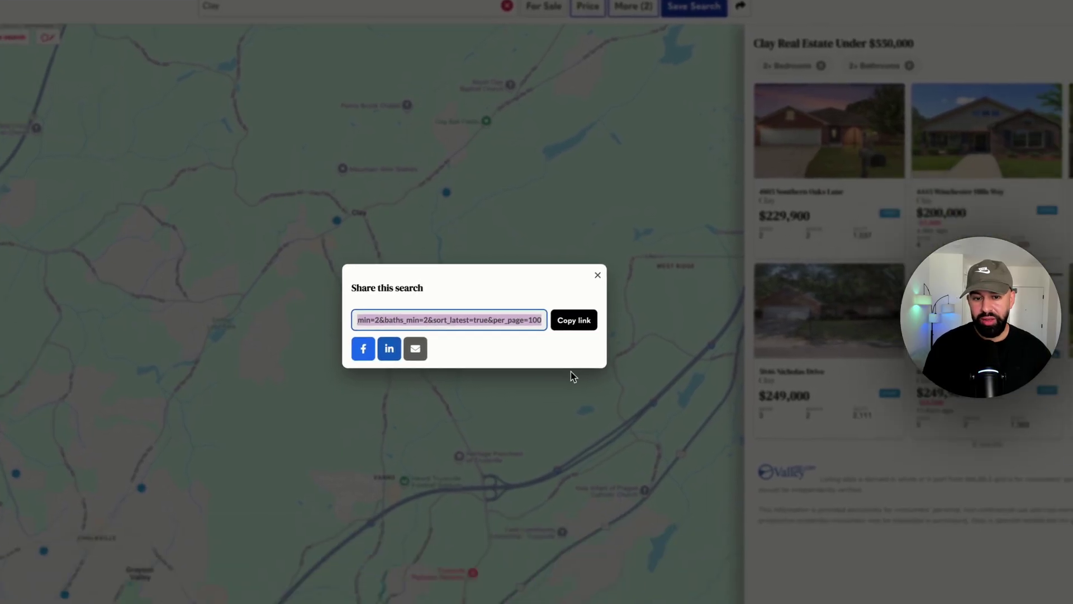
pyautogui.click(614, 405)
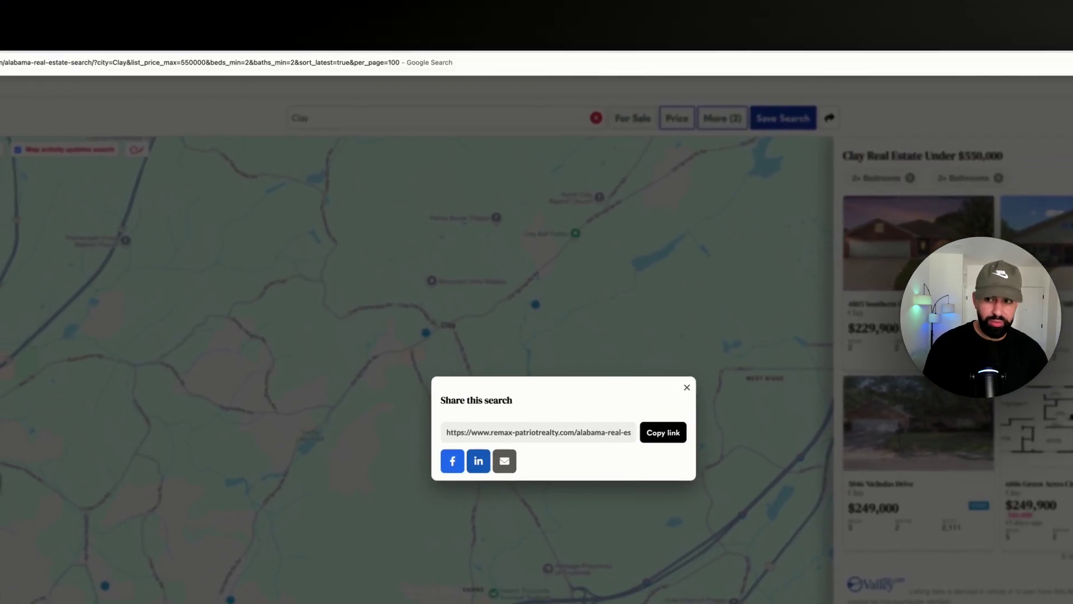
pyautogui.press('Escape')
pyautogui.press('Return')
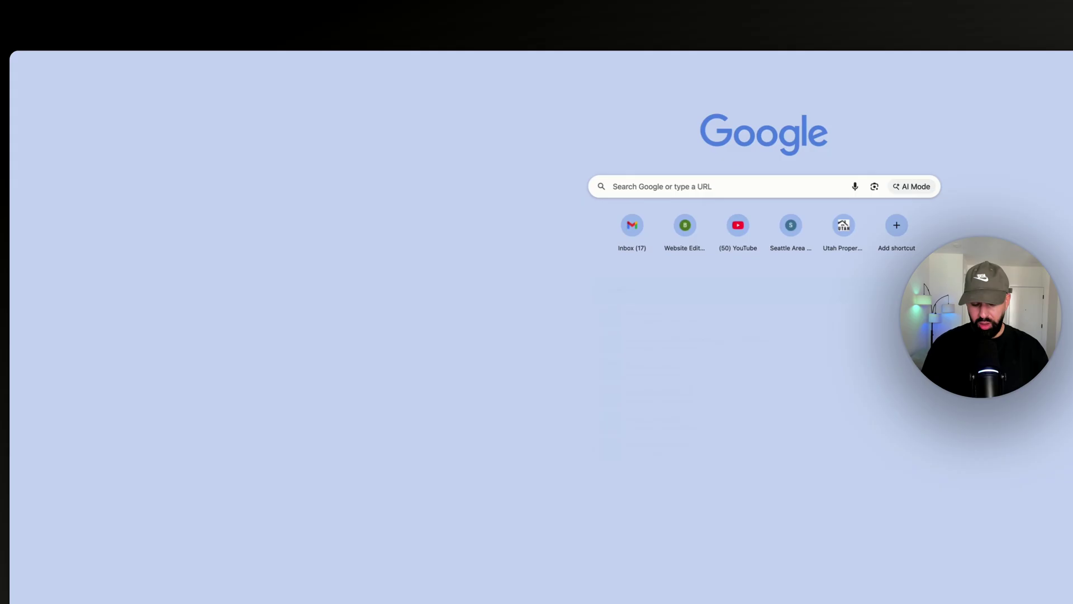
# Step: Open the justhomesgroup.com Knoxville home search in a new tab and browse its list of searchable areas
pyautogui.write('jus')
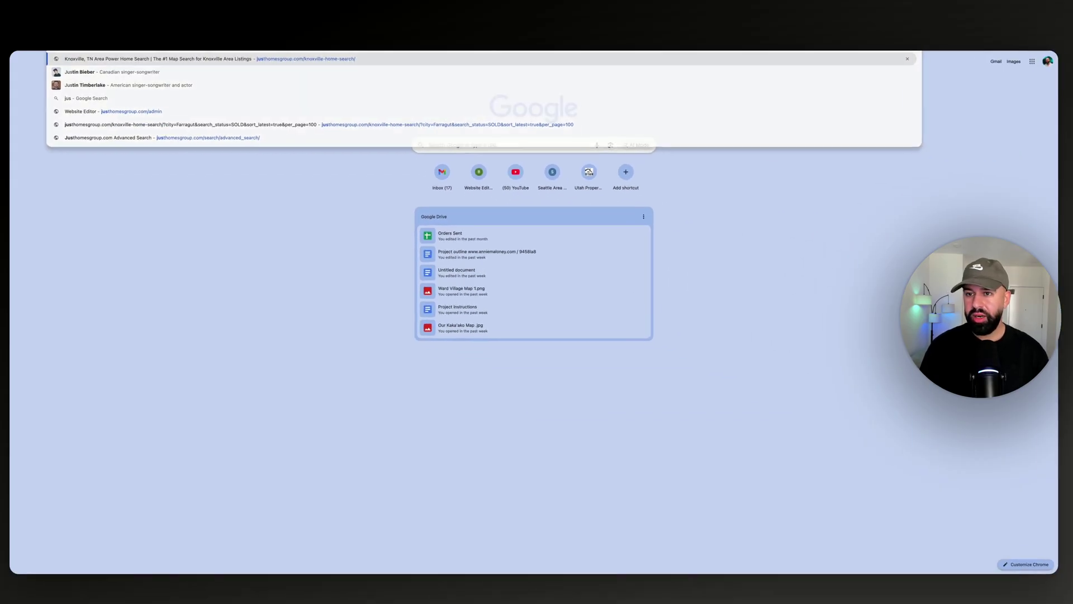
pyautogui.press('Return')
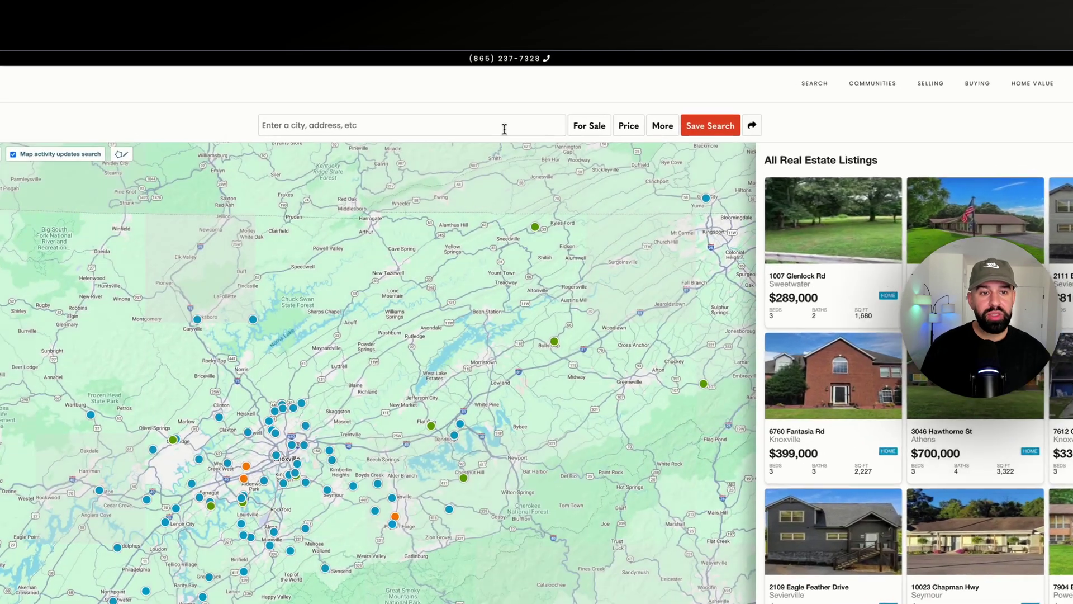
pyautogui.click(511, 107)
pyautogui.scroll(-5, 491, 194)
pyautogui.scroll(-2, 481, 265)
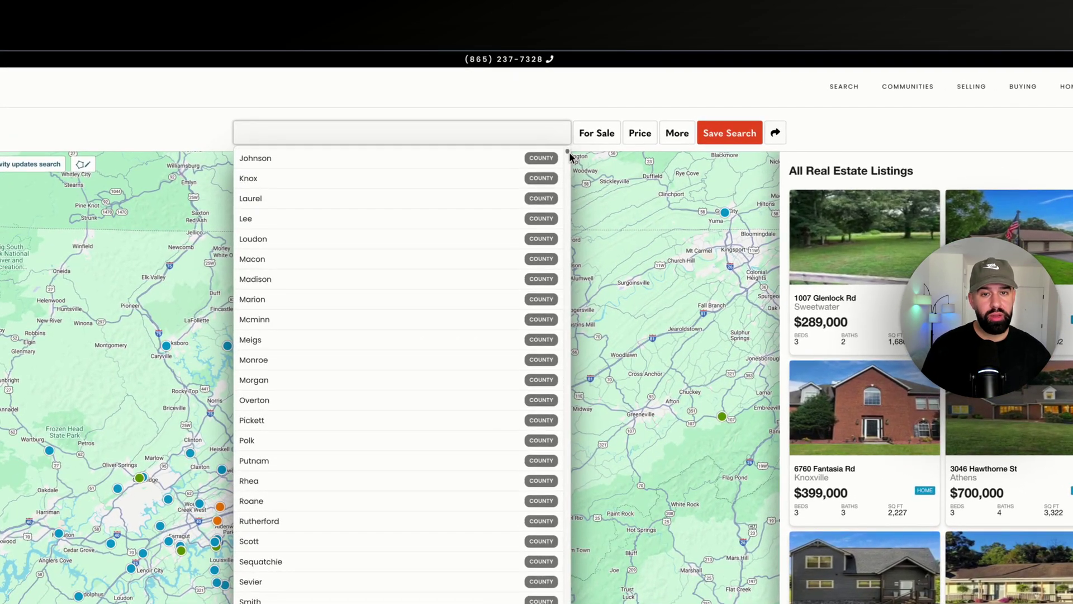
pyautogui.moveTo(569, 154); pyautogui.dragTo(584, 603)
pyautogui.moveTo(484, 377); pyautogui.dragTo(491, 0)
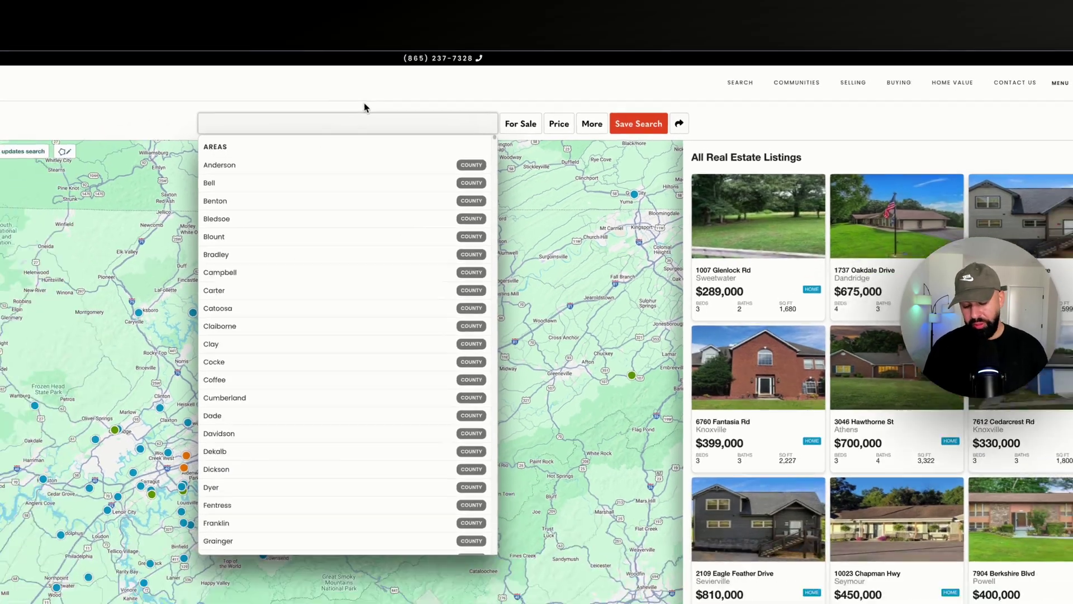
# Step: Enter 54 in the location search and view the sharing options for this search, closing them again
pyautogui.write('54')
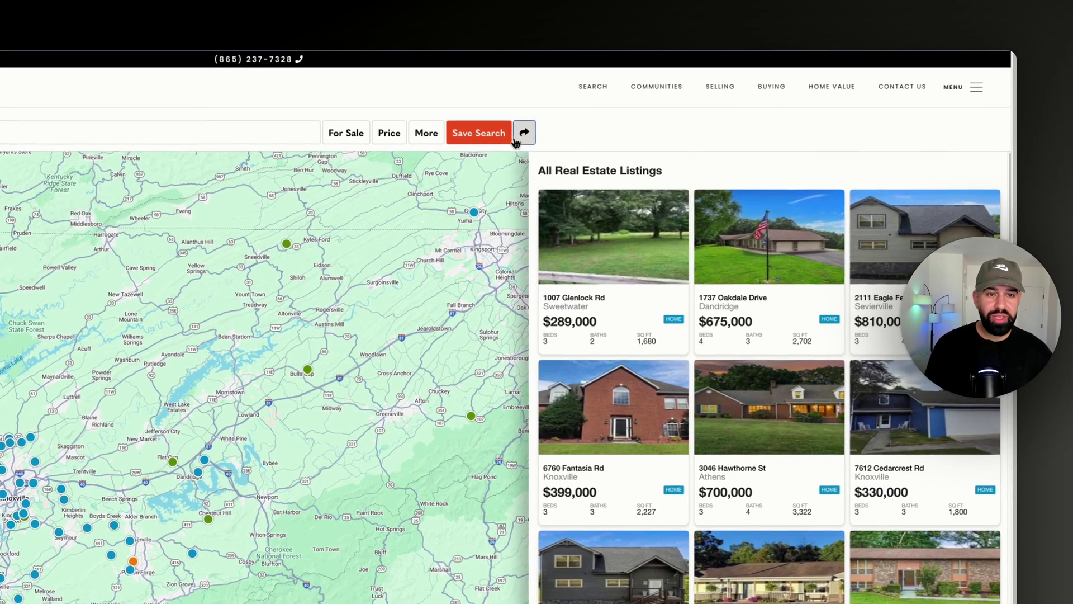
pyautogui.click(687, 105)
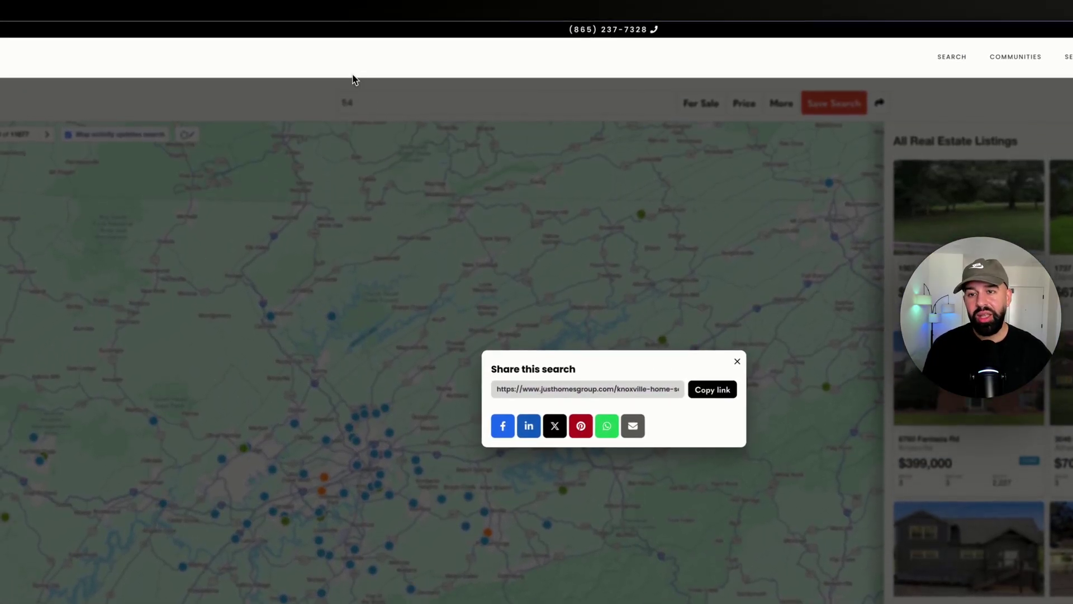
pyautogui.click(354, 80)
# Step: Inspect the page in the developer tools and preview it as an iPhone 14 Pro Max at 125% zoom
pyautogui.rightClick(291, 100)
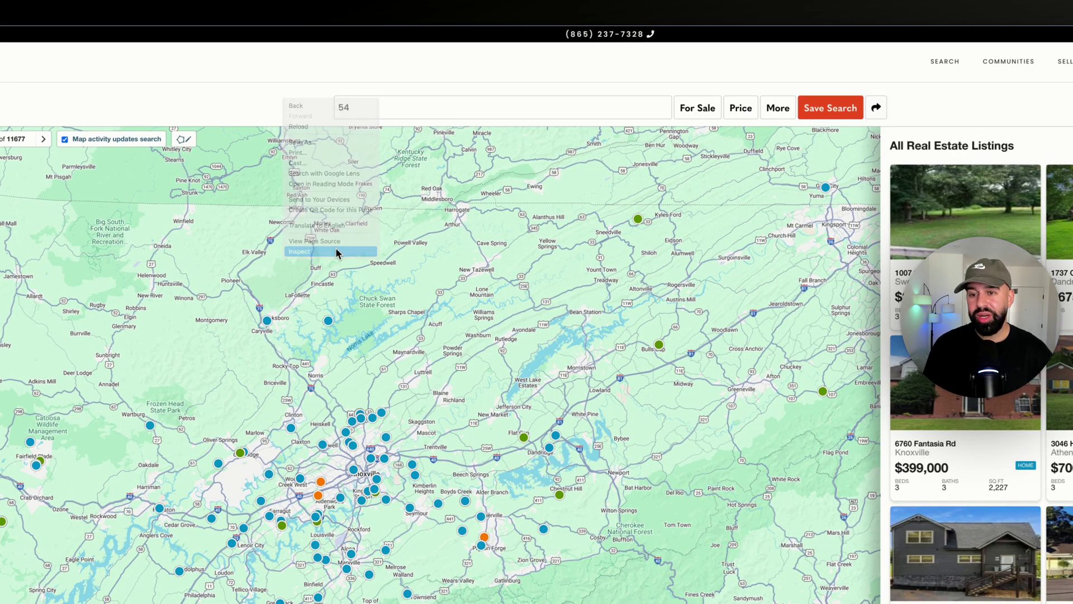
pyautogui.click(335, 252)
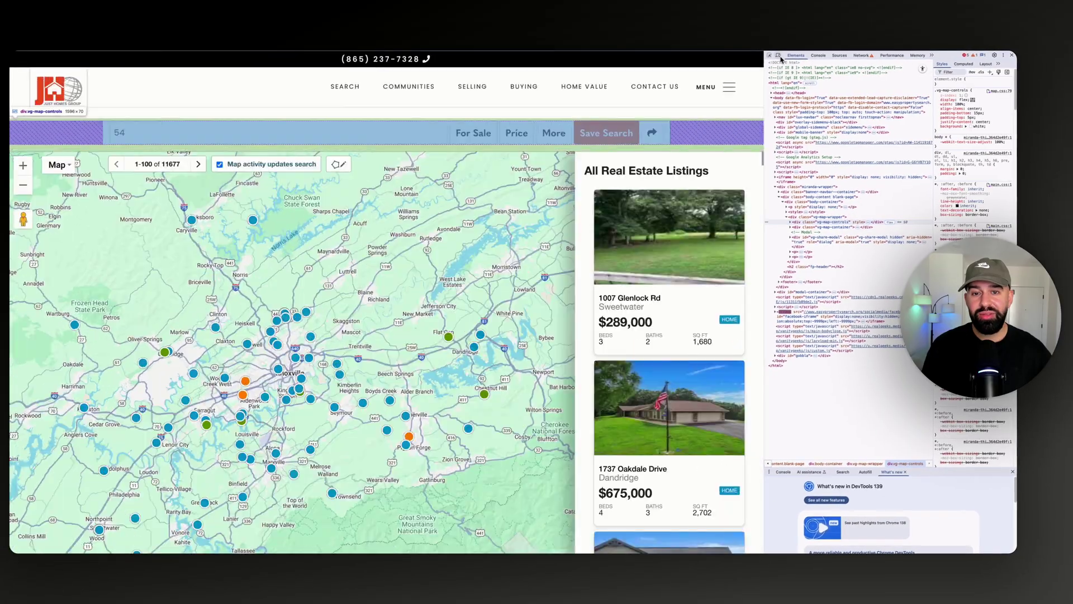
pyautogui.click(778, 55)
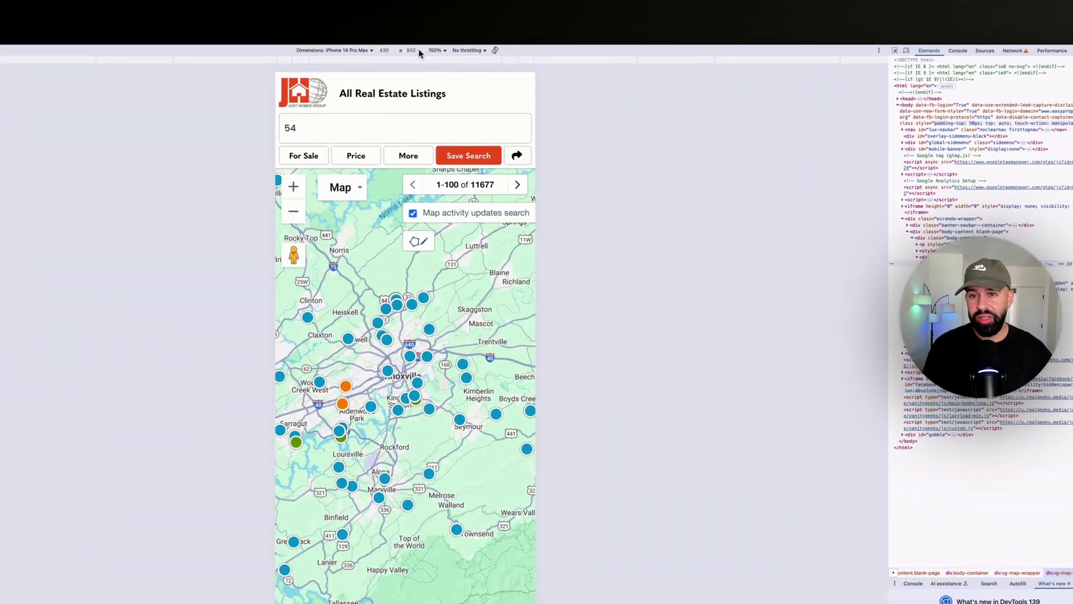
pyautogui.click(422, 56)
pyautogui.click(450, 79)
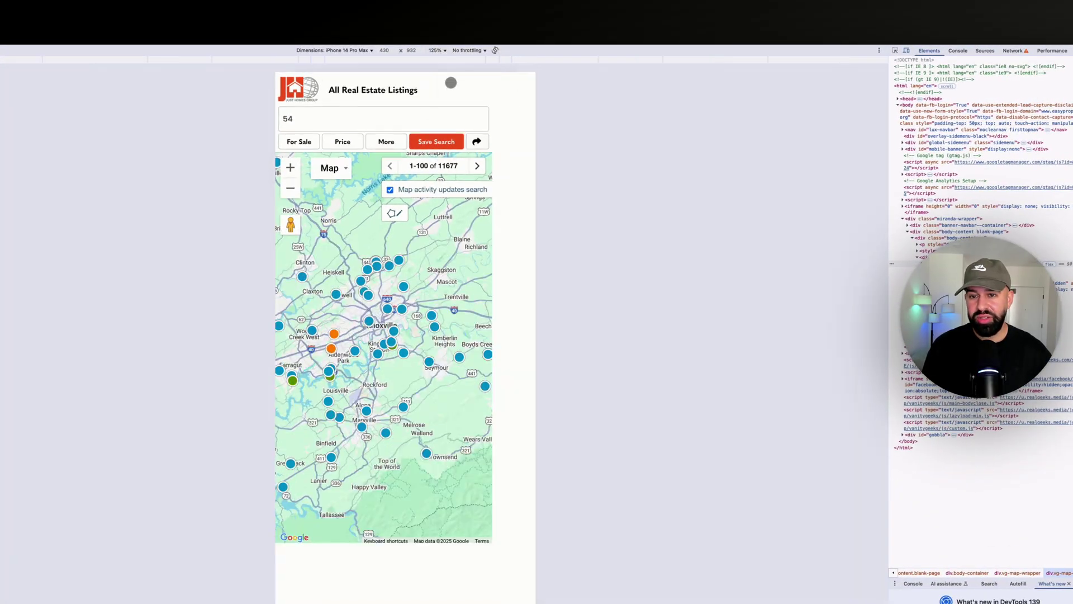
# Step: Search the Helen G Cowan Prop Greenbelt App A-354 subdivision in the mobile view and clear that location again
pyautogui.click(420, 120)
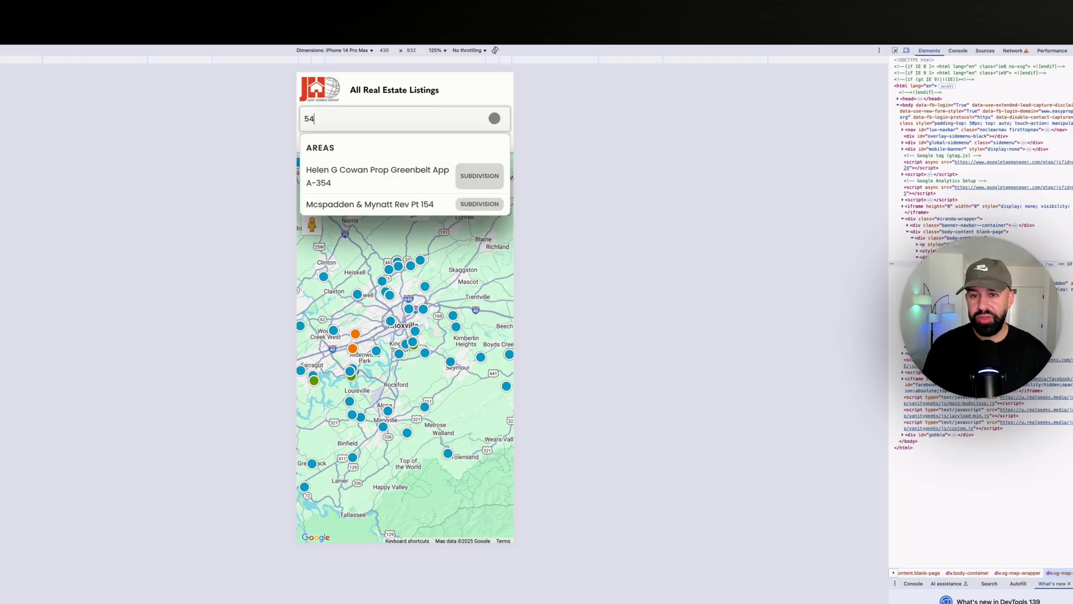
pyautogui.click(423, 174)
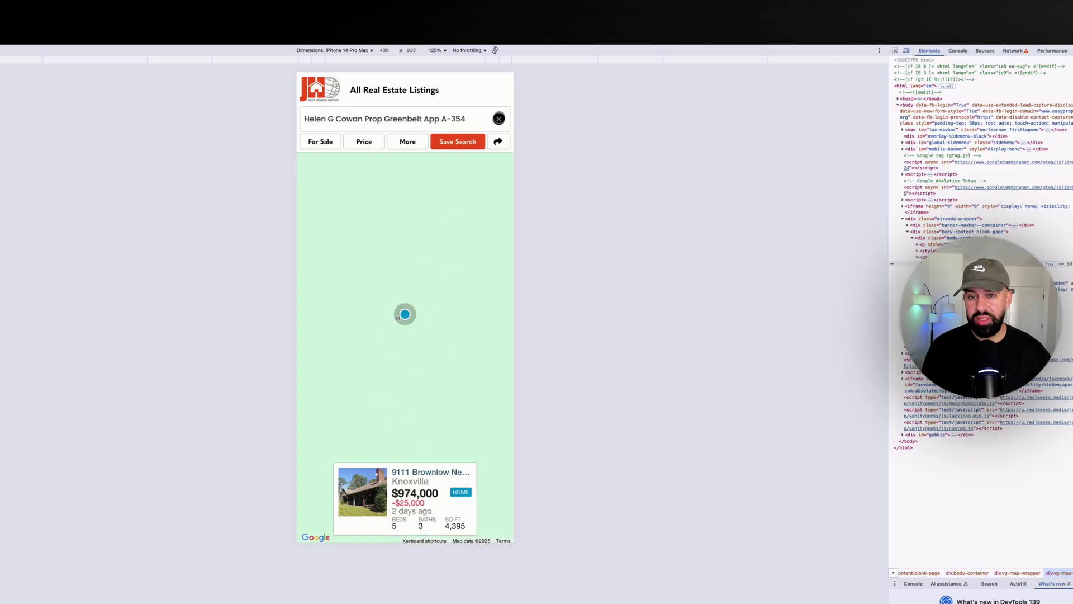
pyautogui.click(499, 118)
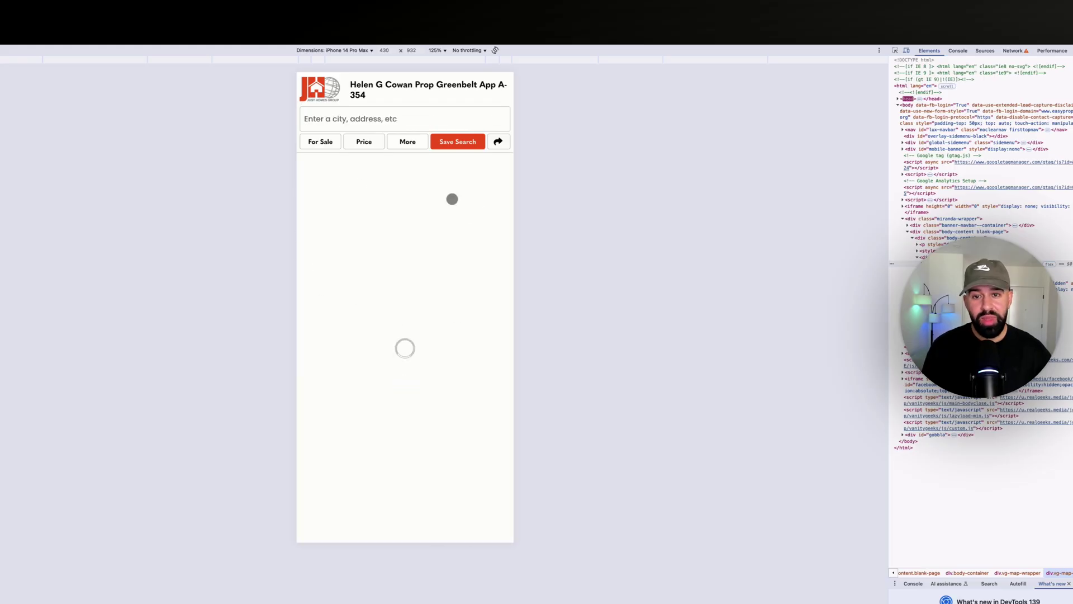
# Step: Filter the mobile results to sold listings with a maximum price of $2 Million
pyautogui.click(336, 141)
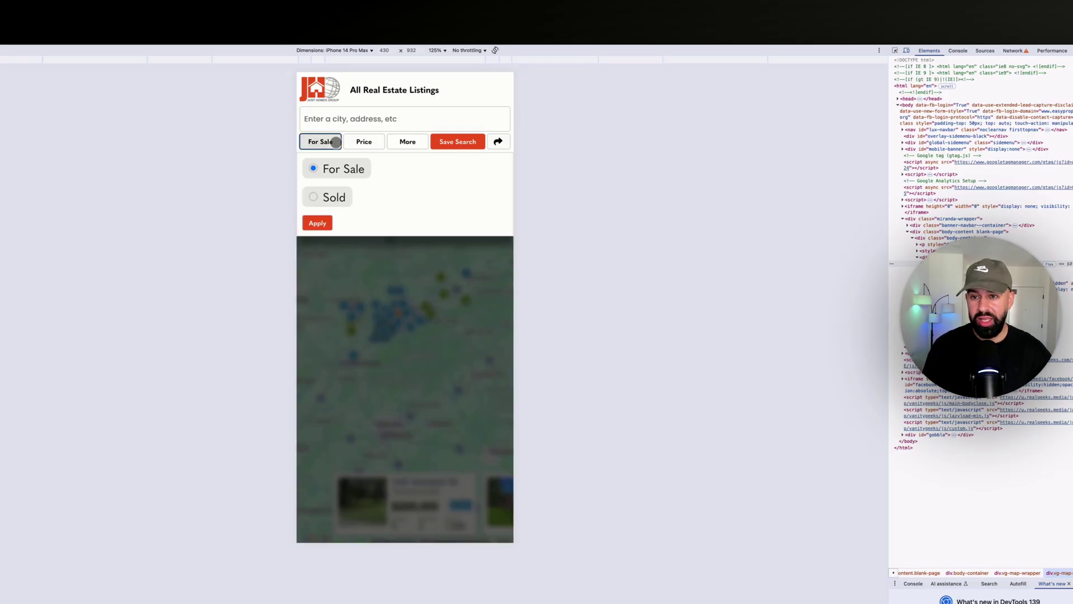
pyautogui.click(337, 204)
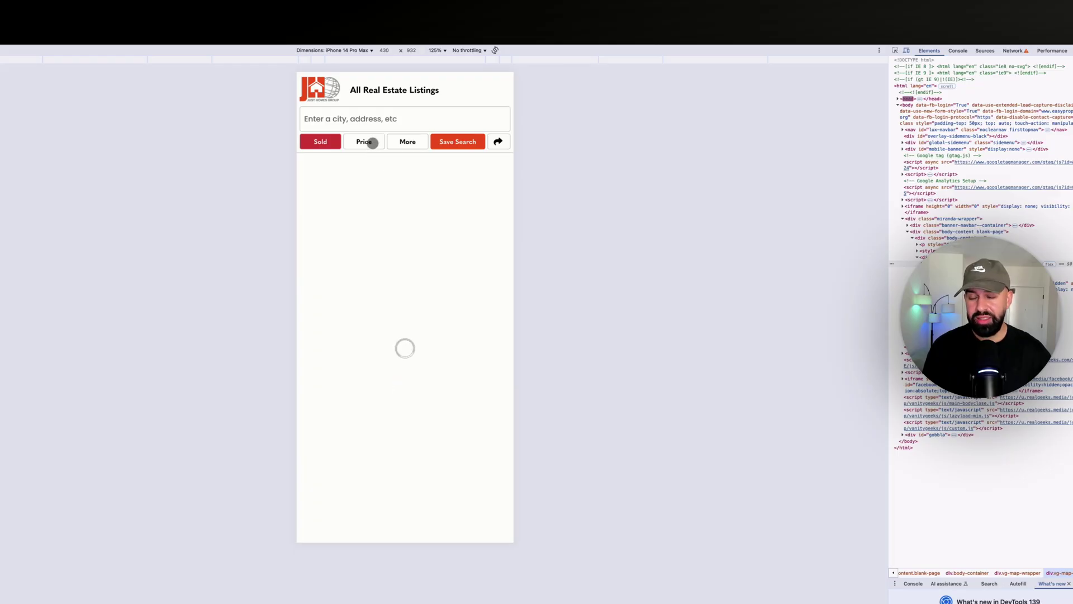
pyautogui.click(371, 143)
pyautogui.click(355, 251)
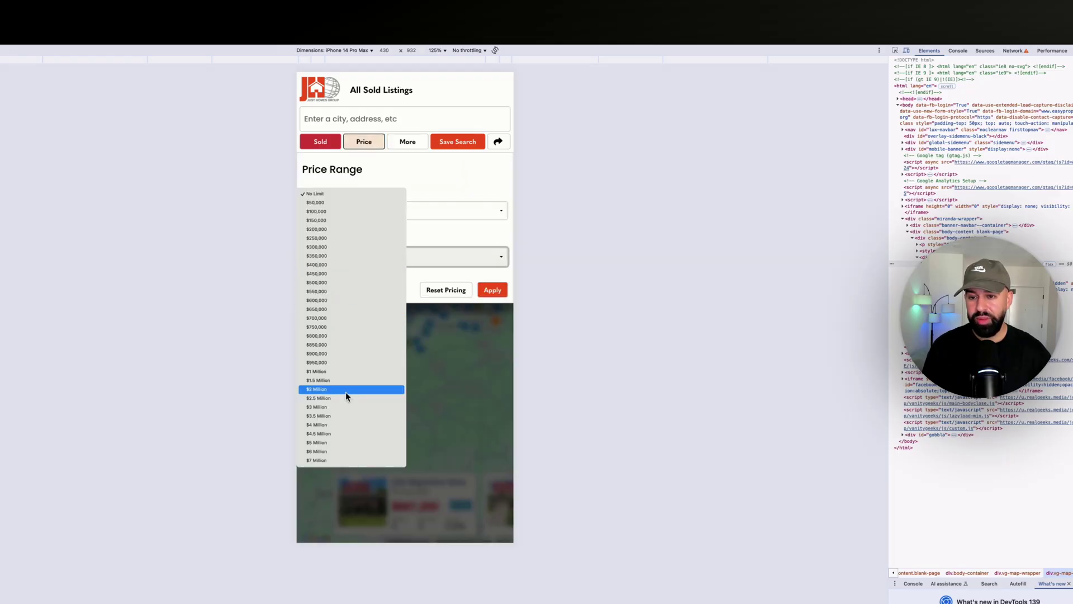
pyautogui.click(347, 394)
pyautogui.click(497, 290)
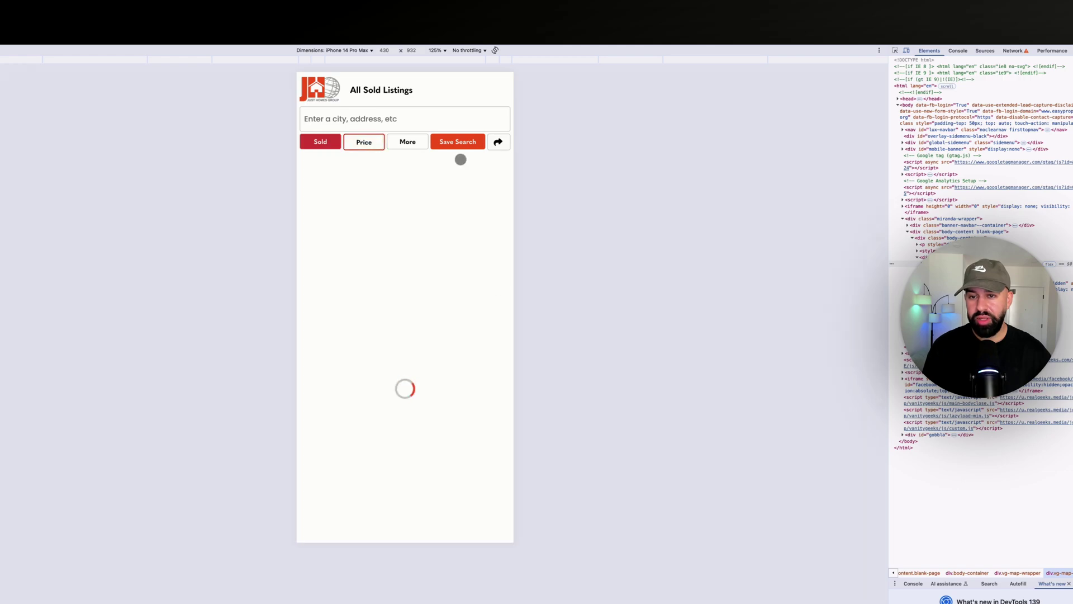
# Step: Narrow the sold listings by choosing a Sold Within period and apply the filter
pyautogui.click(408, 142)
pyautogui.click(373, 187)
pyautogui.click(371, 203)
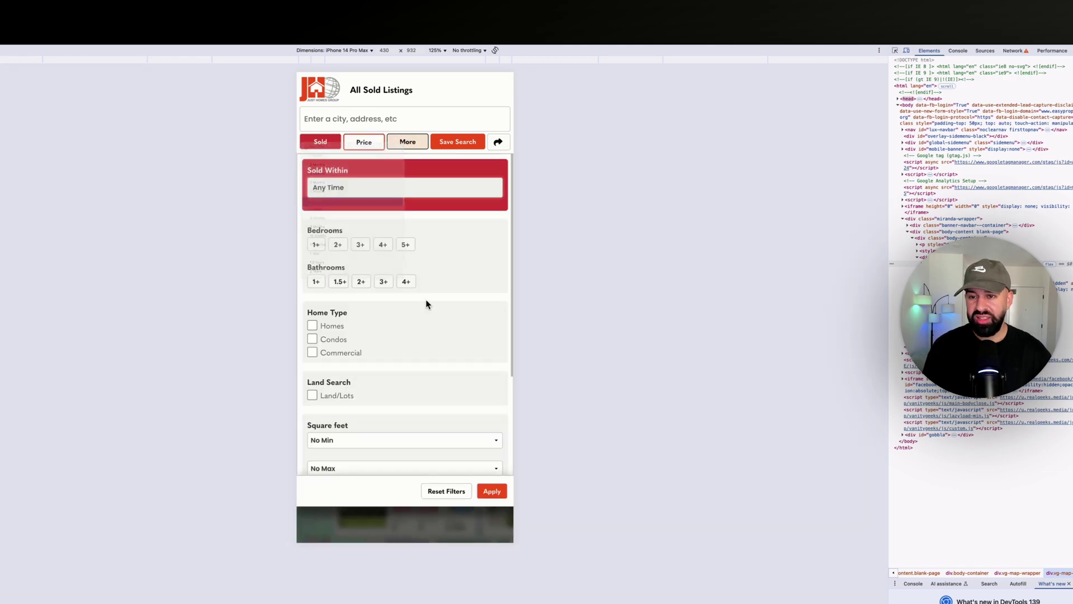
pyautogui.click(492, 490)
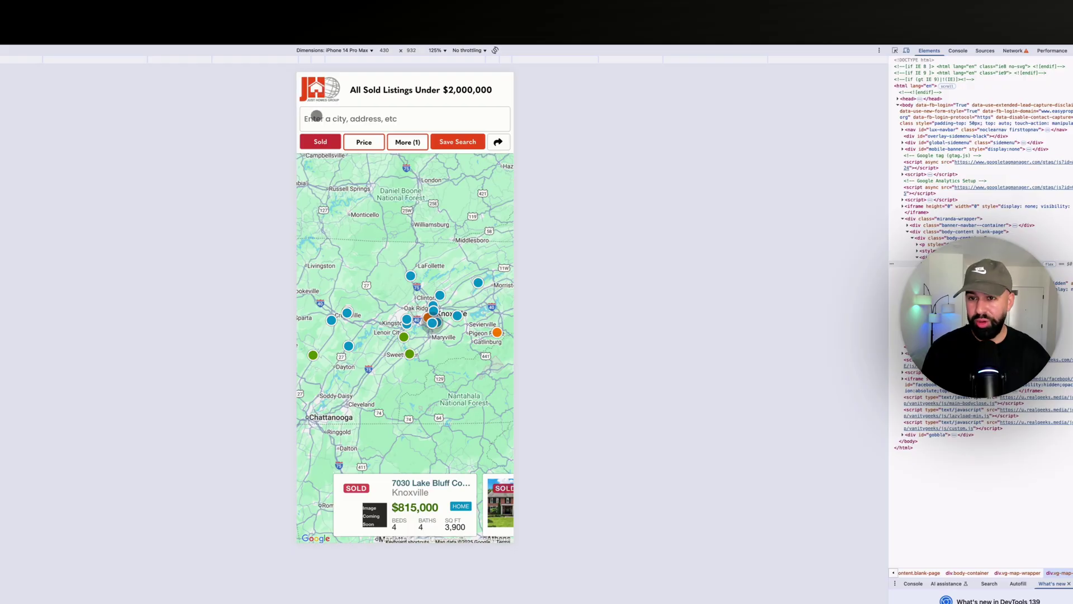
# Step: View the mobile sharing options for the sold search, close them and select listing markers on the map
pyautogui.click(494, 146)
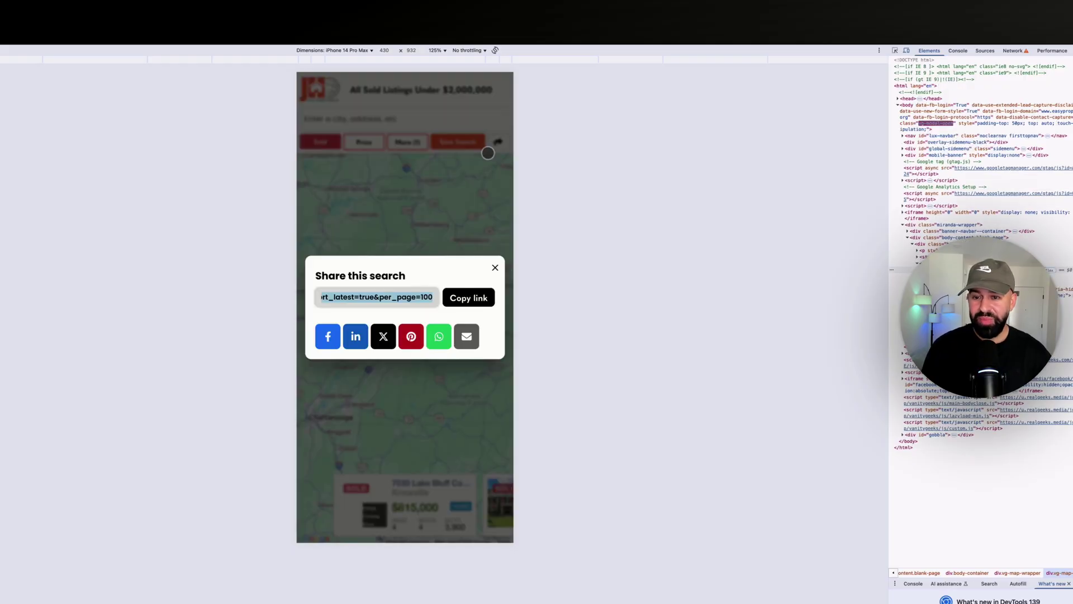
pyautogui.click(495, 269)
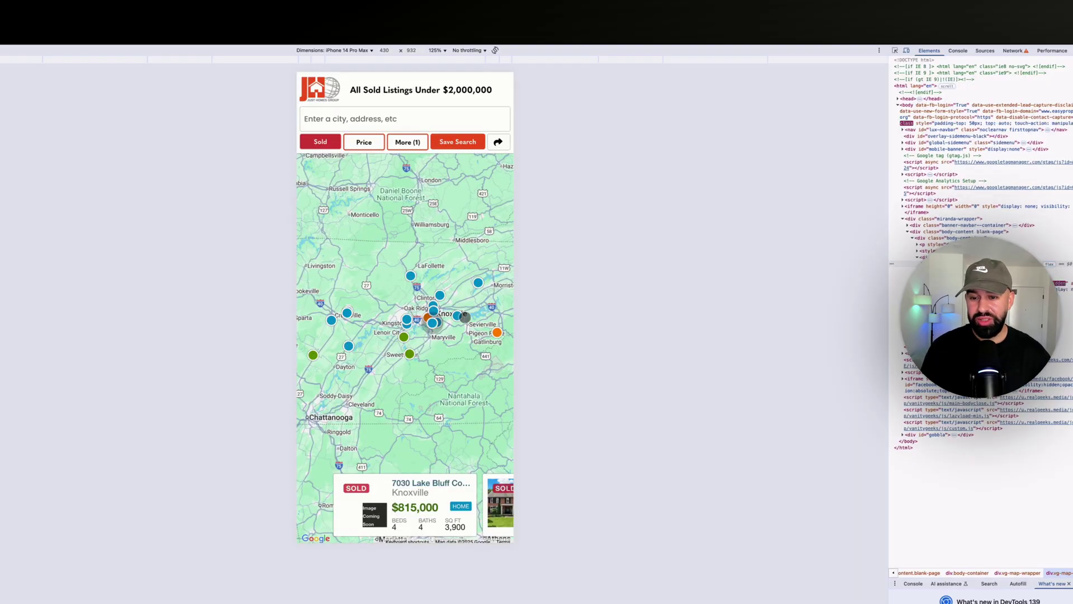
pyautogui.click(407, 324)
pyautogui.click(442, 303)
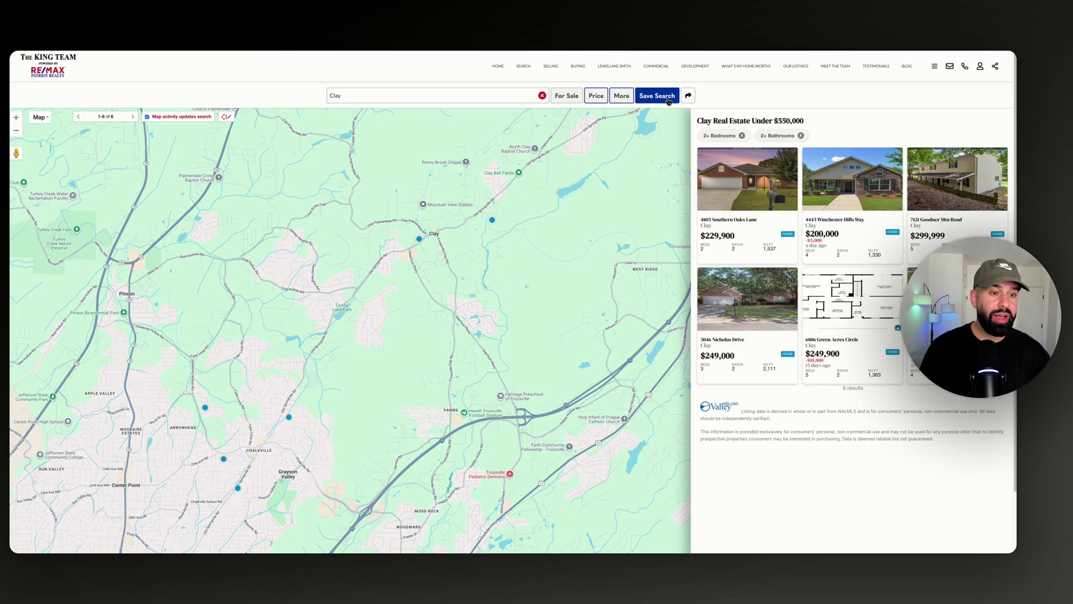
# Step: Switch back to the RE/MAX Patriot Realty Clay search, view its save-search form and close it without saving
pyautogui.click(667, 99)
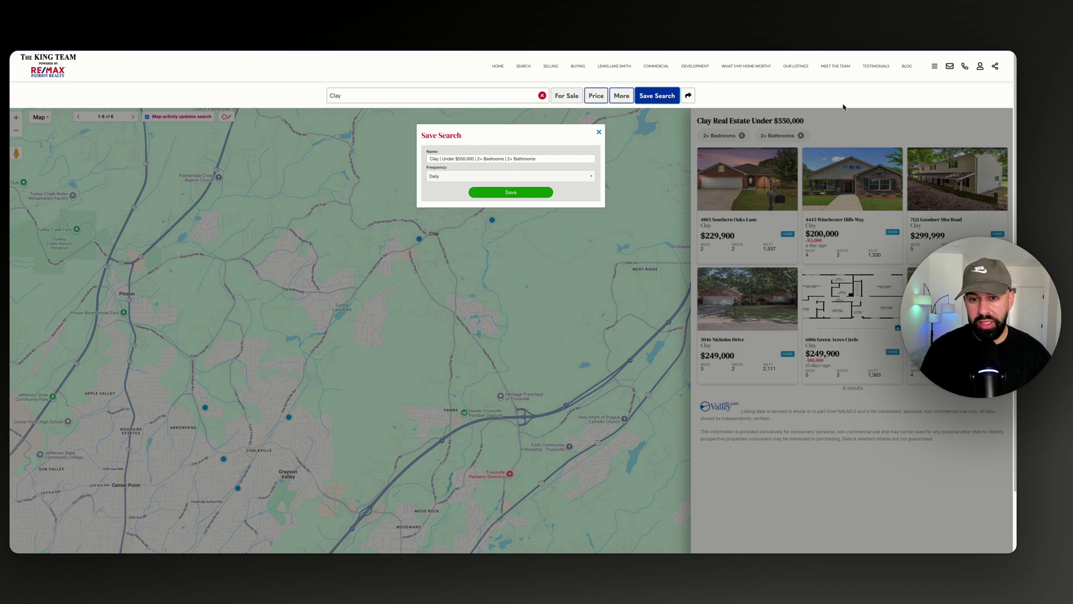
pyautogui.click(598, 133)
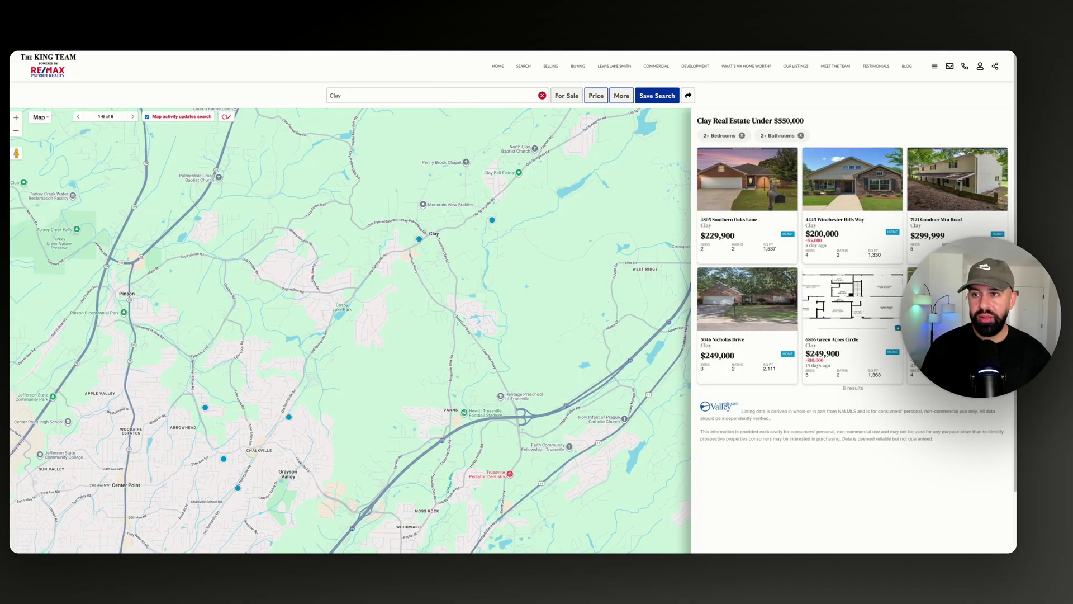